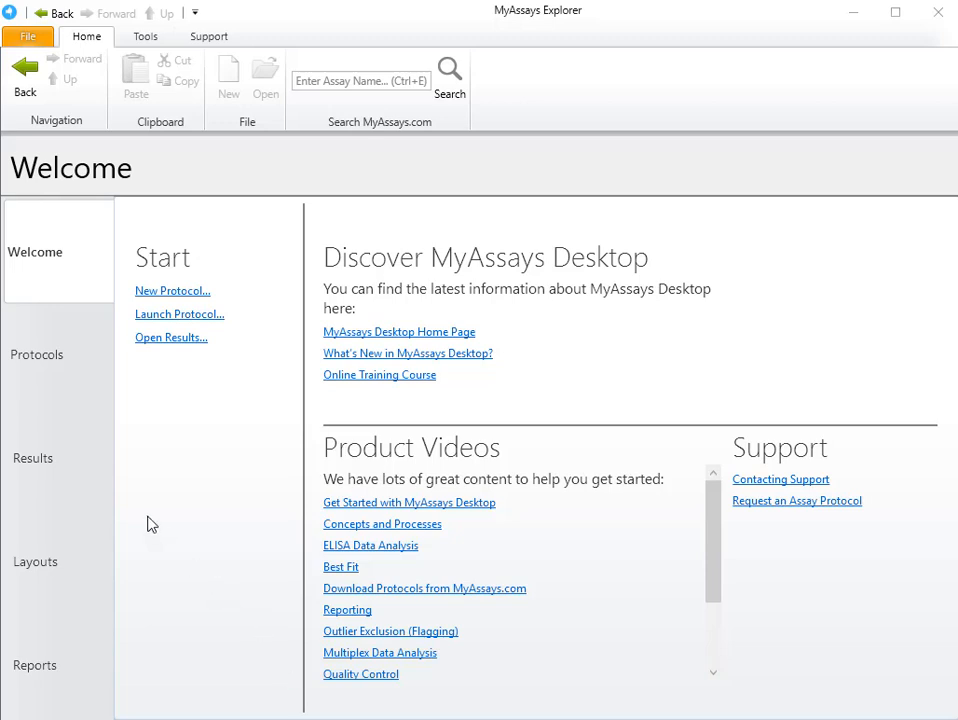
- Open the Multiplex assay protocol from the protocol list
{"action": "left_click", "coordinate": [81, 370]}
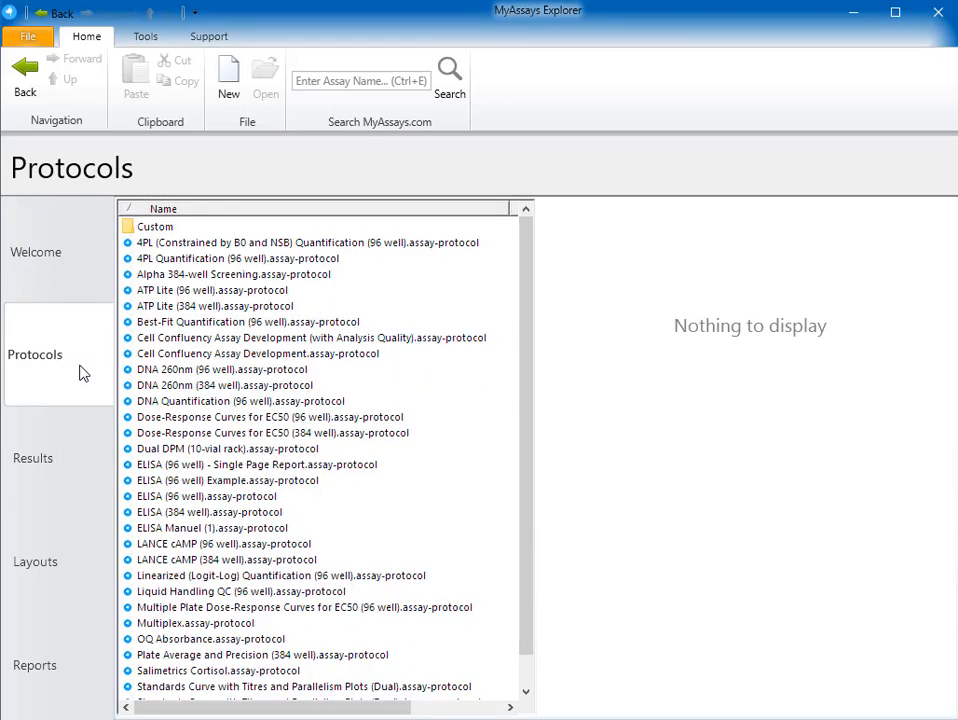
{"action": "left_click", "coordinate": [188, 623]}
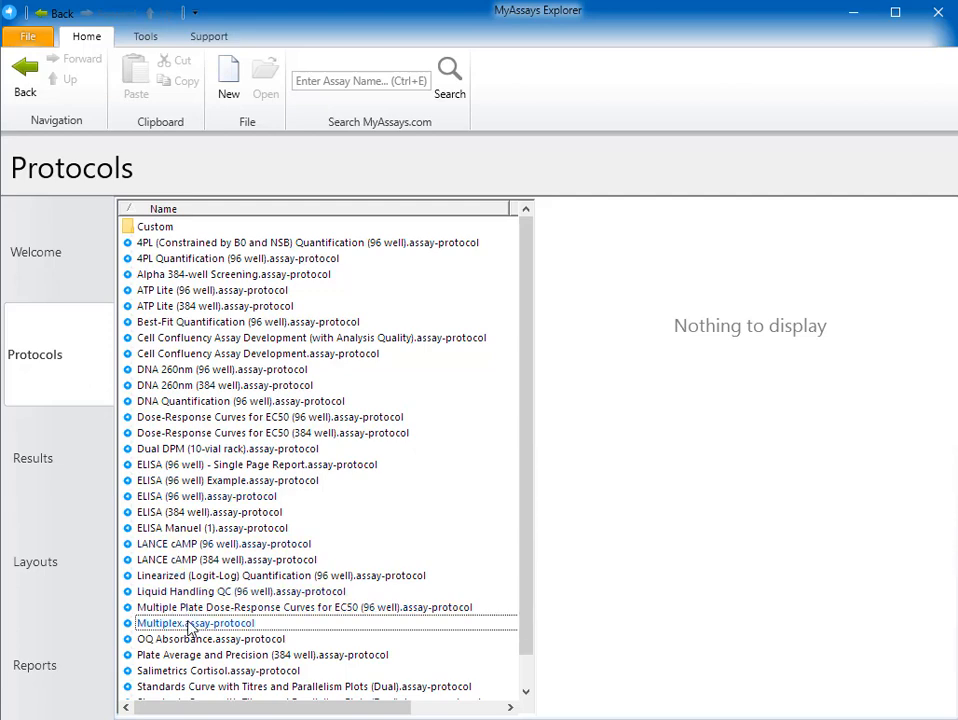
{"action": "left_click", "coordinate": [608, 669]}
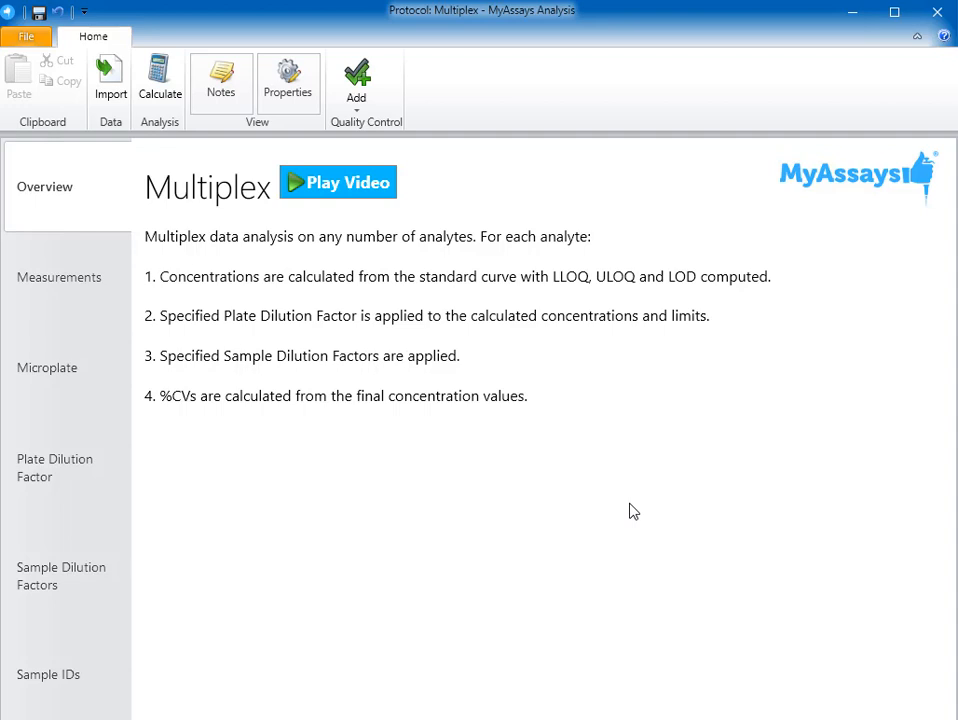
- Save a copy of the protocol as Multiplex-1.assay-protocol in the Protocols folder
{"action": "left_click", "coordinate": [40, 37]}
{"action": "left_click", "coordinate": [33, 102]}
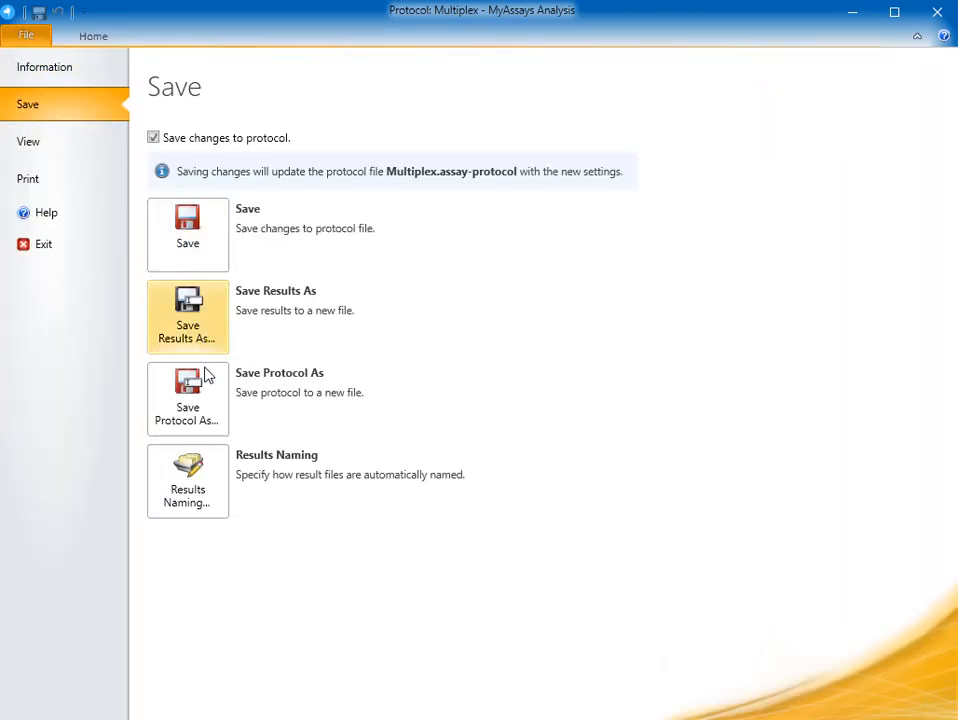
{"action": "left_click", "coordinate": [208, 412]}
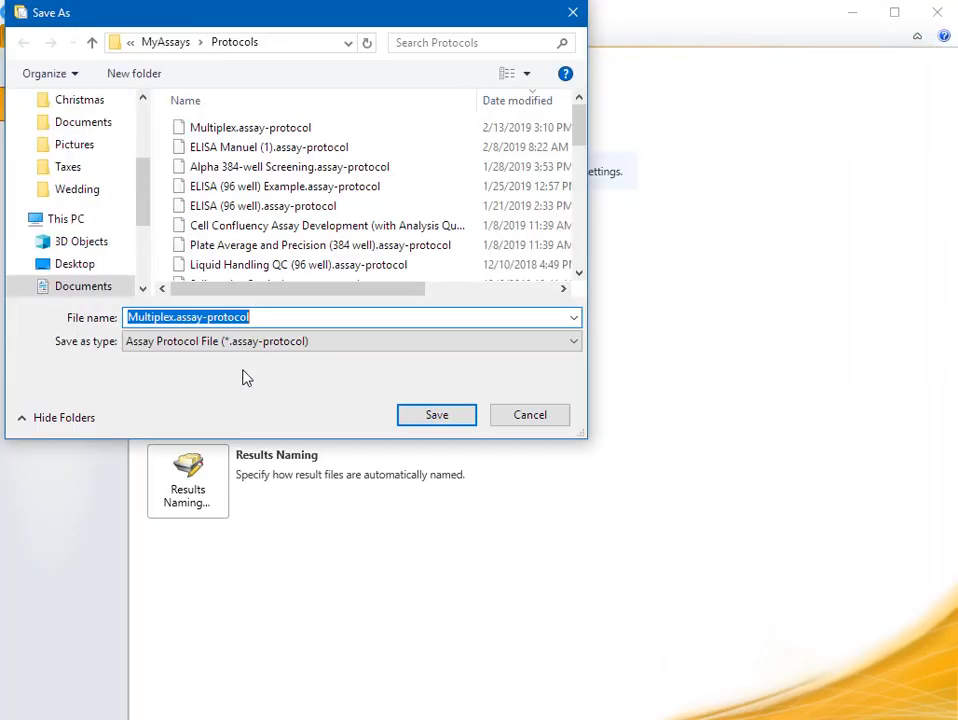
{"action": "left_click", "coordinate": [172, 318]}
{"action": "type", "text": "-1"}
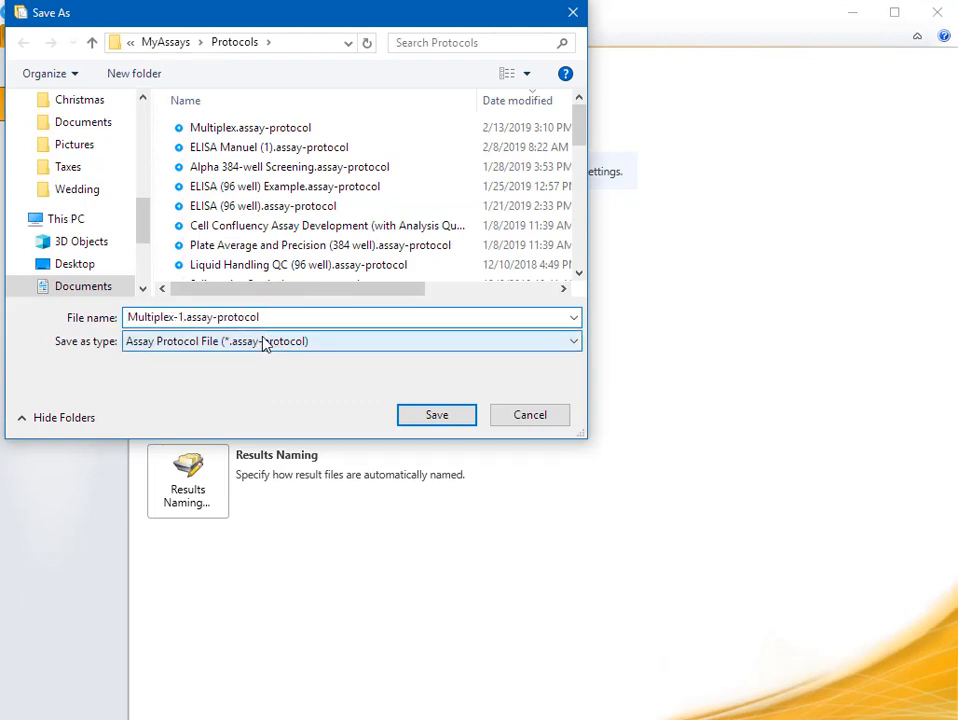
{"action": "key", "text": "Return"}
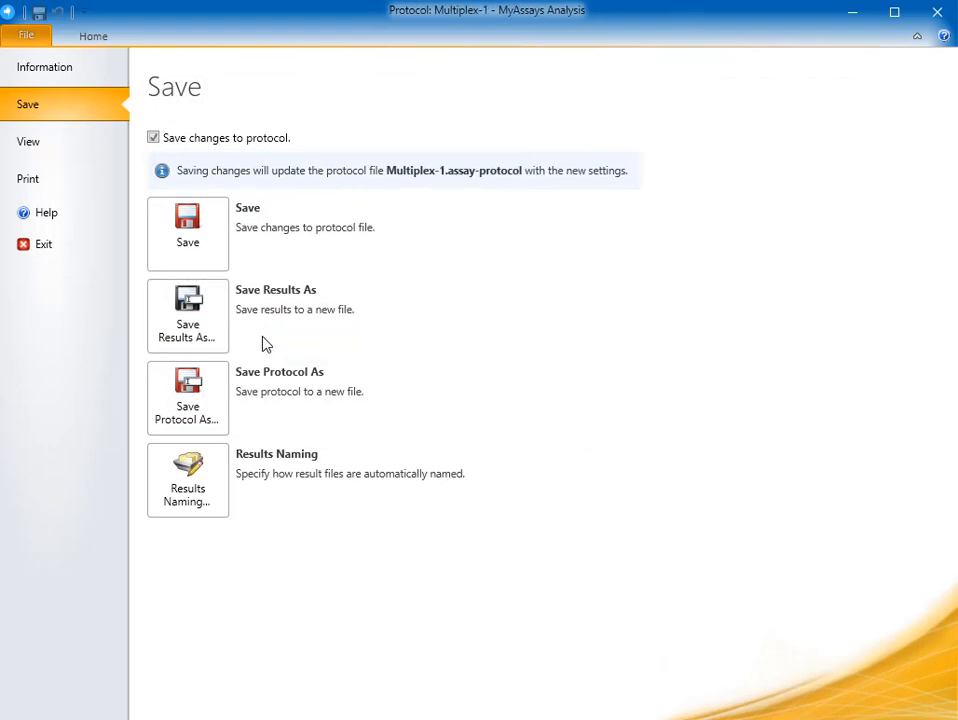
- Start a measurements import from the single file Luminex xPonent dog KidneyTox2_20141113_134230 and proceed to its data preview
{"action": "left_click", "coordinate": [93, 37]}
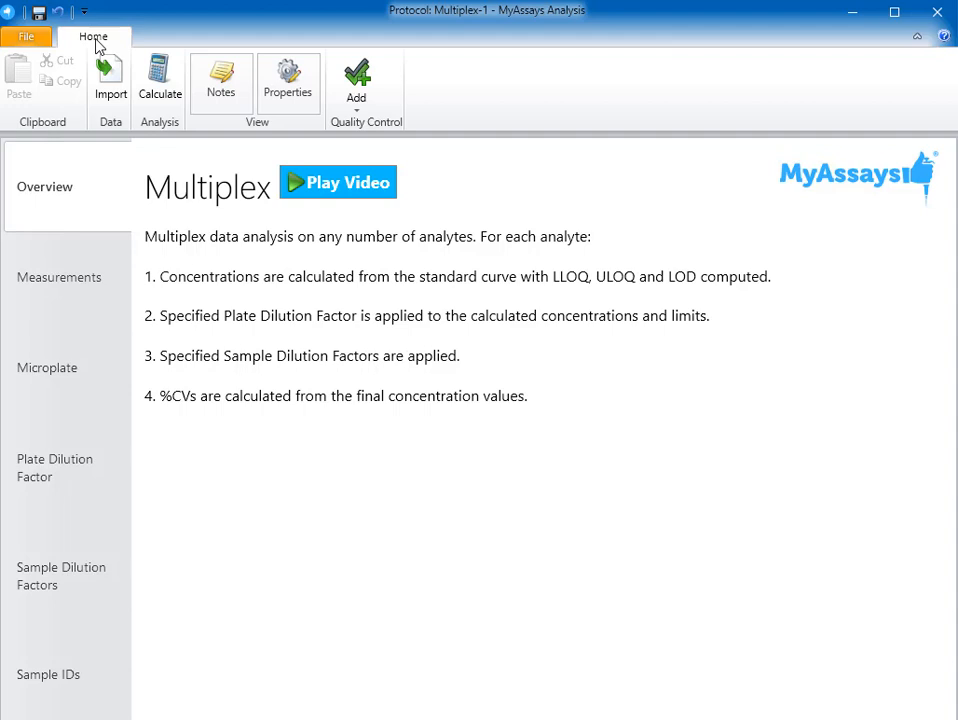
{"action": "left_click", "coordinate": [108, 88]}
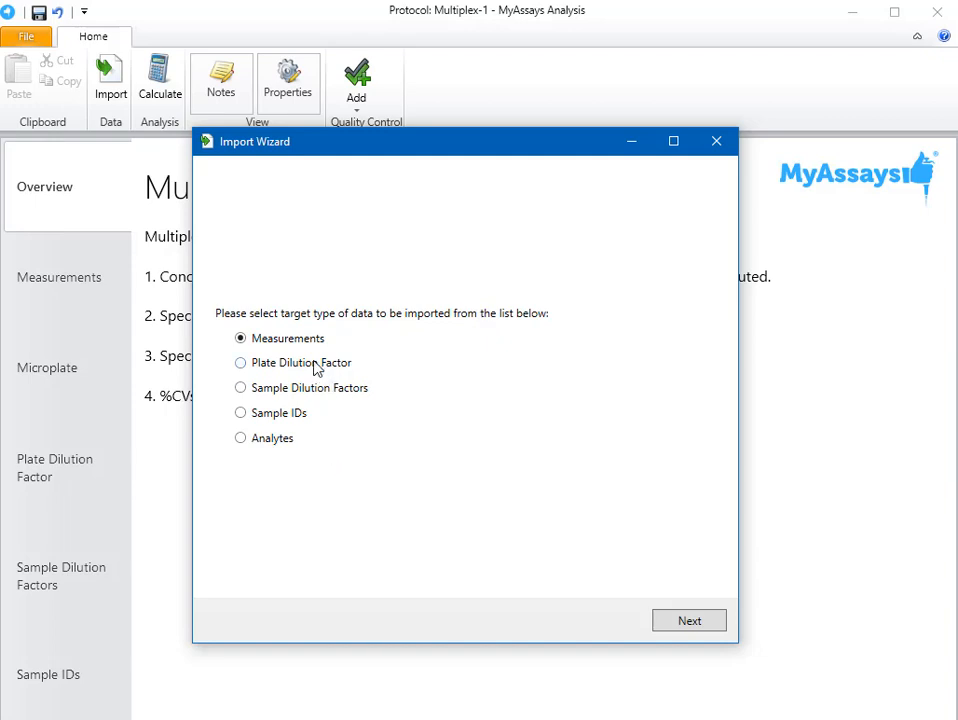
{"action": "left_click", "coordinate": [688, 622]}
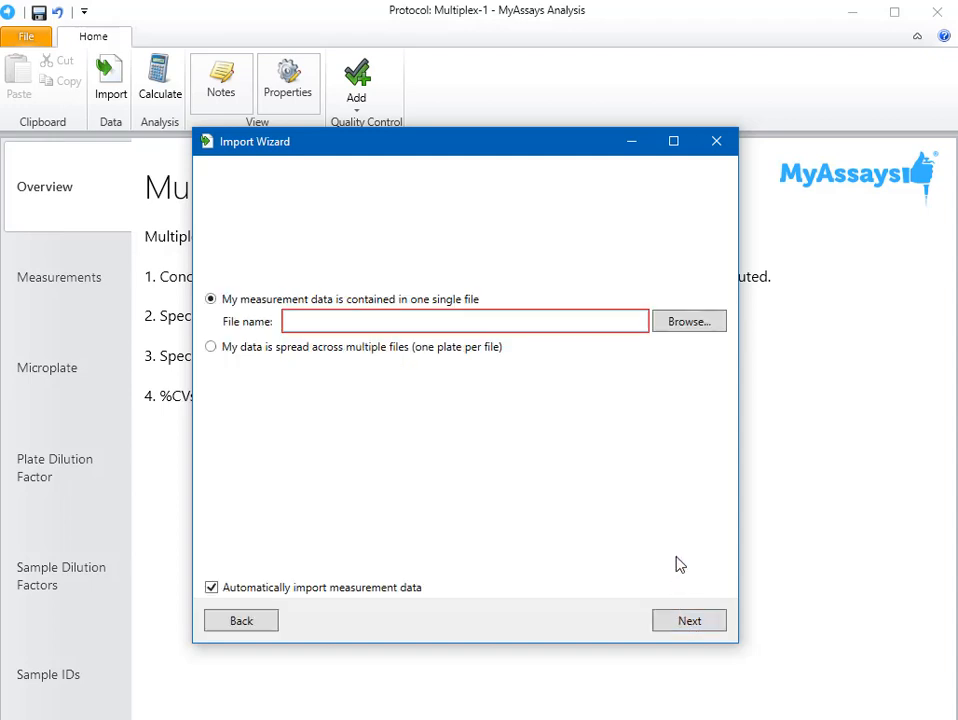
{"action": "left_click", "coordinate": [695, 323]}
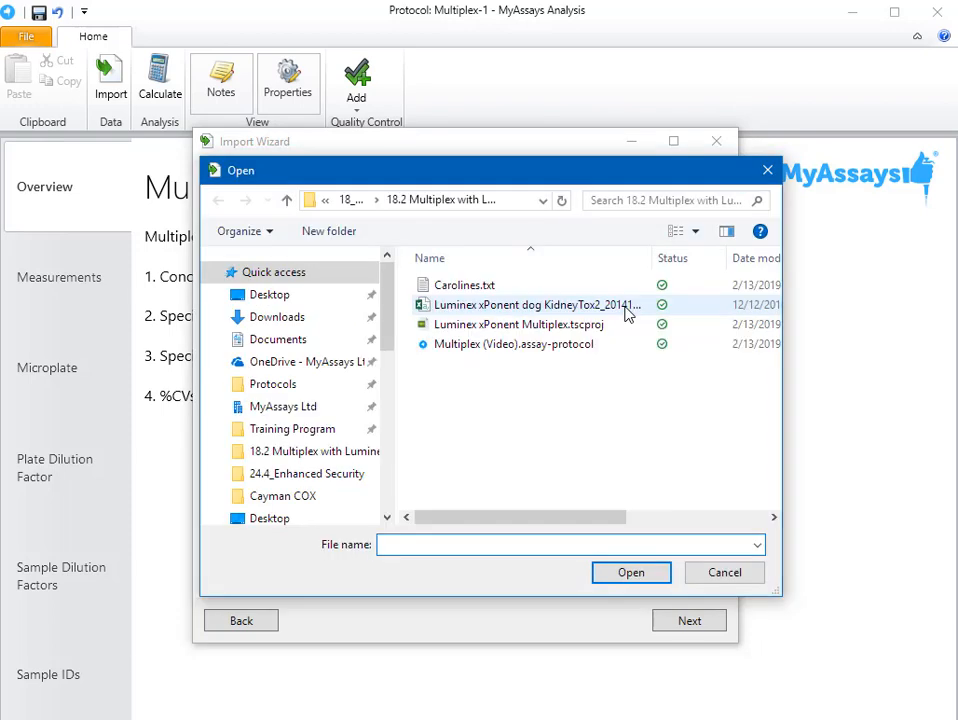
{"action": "left_click", "coordinate": [600, 305]}
{"action": "left_click", "coordinate": [634, 573]}
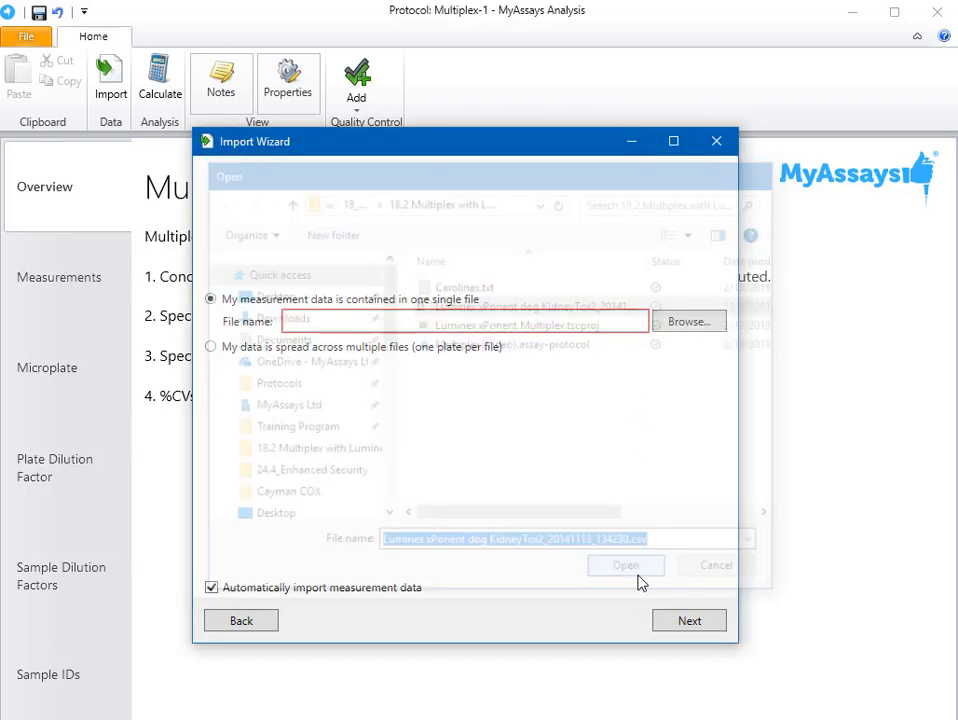
{"action": "left_click", "coordinate": [684, 632]}
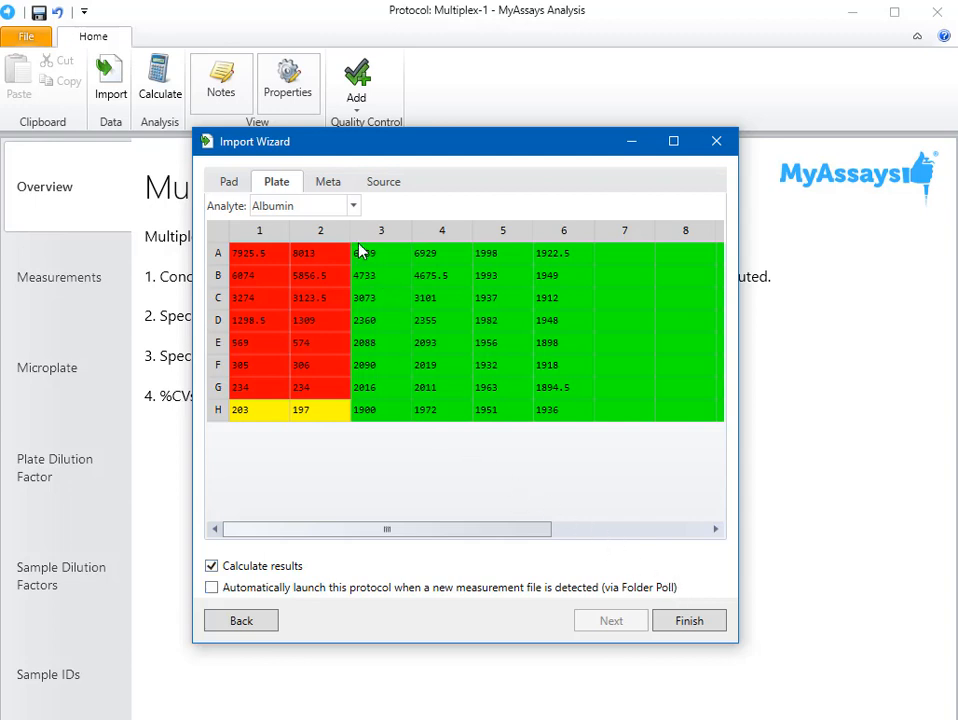
- Preview the import data: the b2Microglobulin plate, the raw values, the file metadata and the source text
{"action": "left_click", "coordinate": [353, 205]}
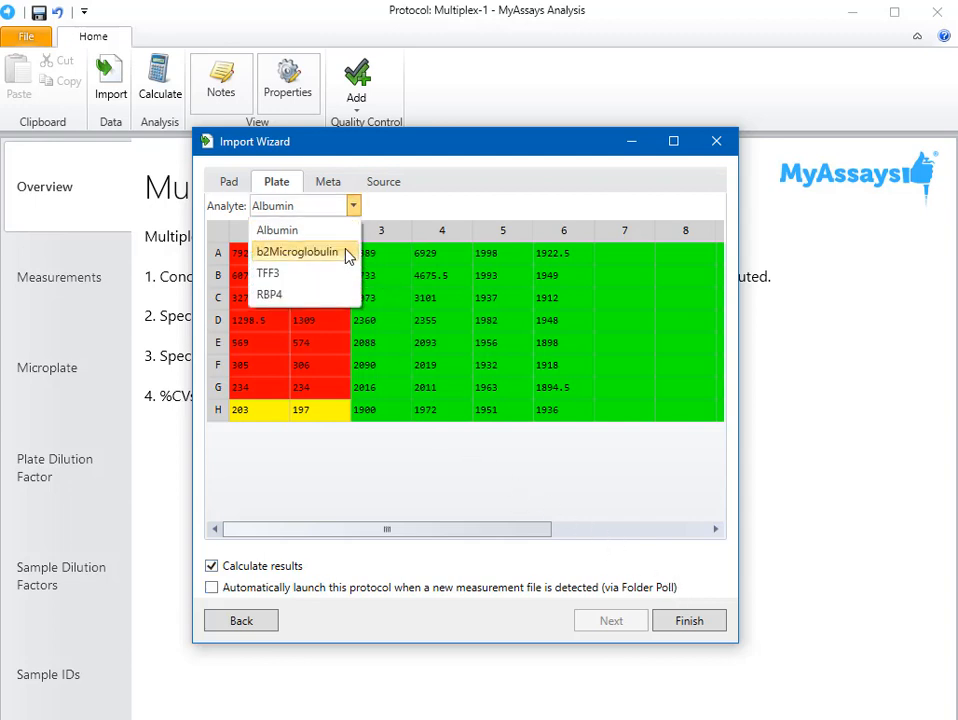
{"action": "left_click", "coordinate": [347, 254]}
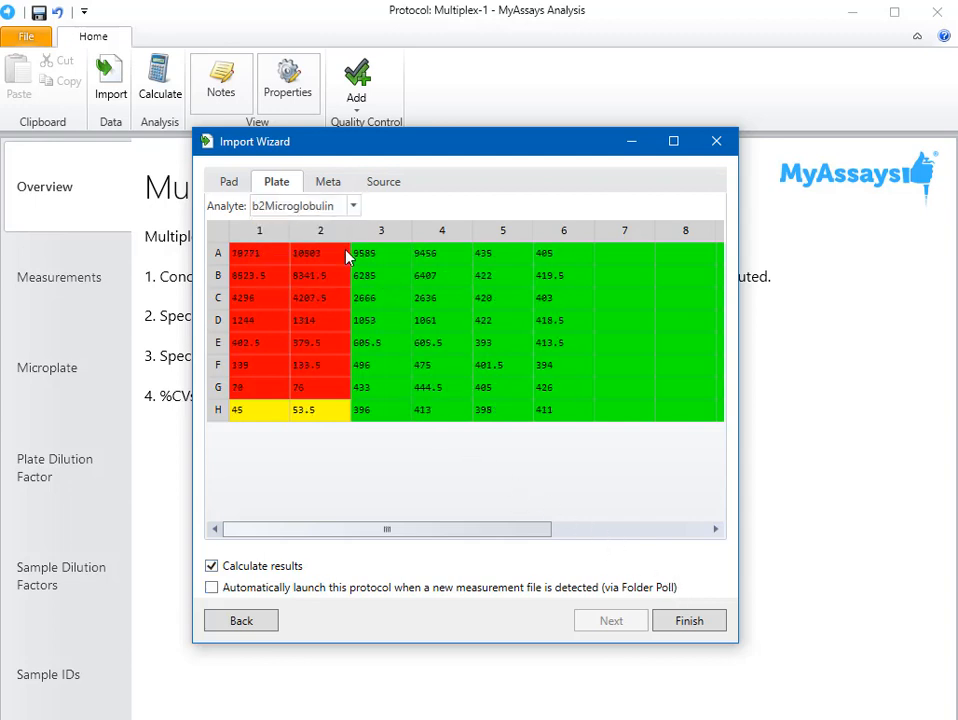
{"action": "left_click", "coordinate": [237, 184]}
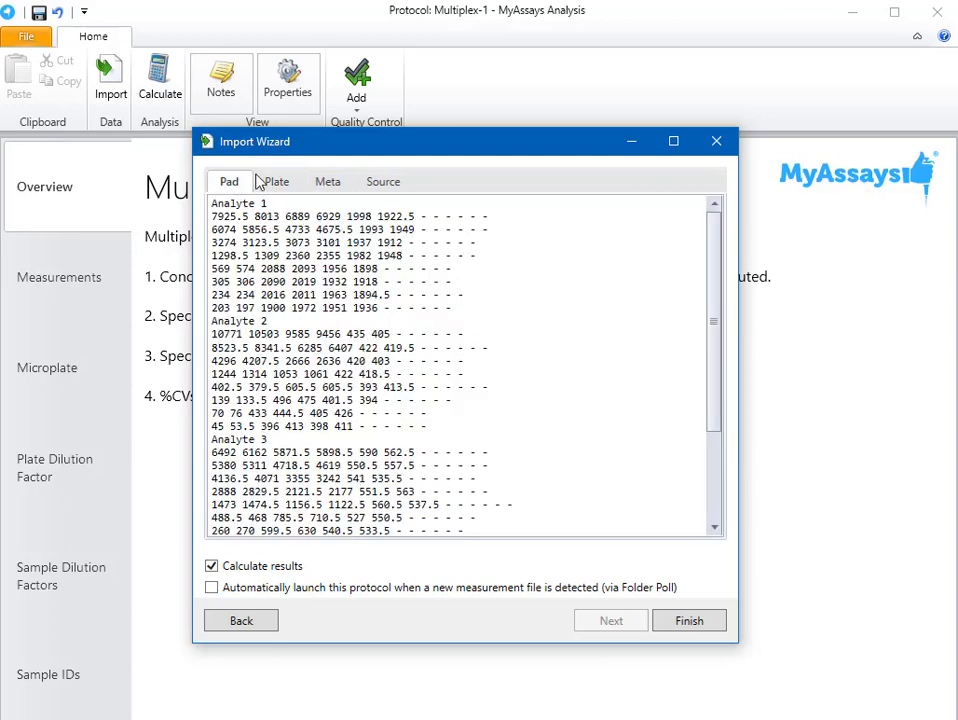
{"action": "left_click", "coordinate": [326, 184]}
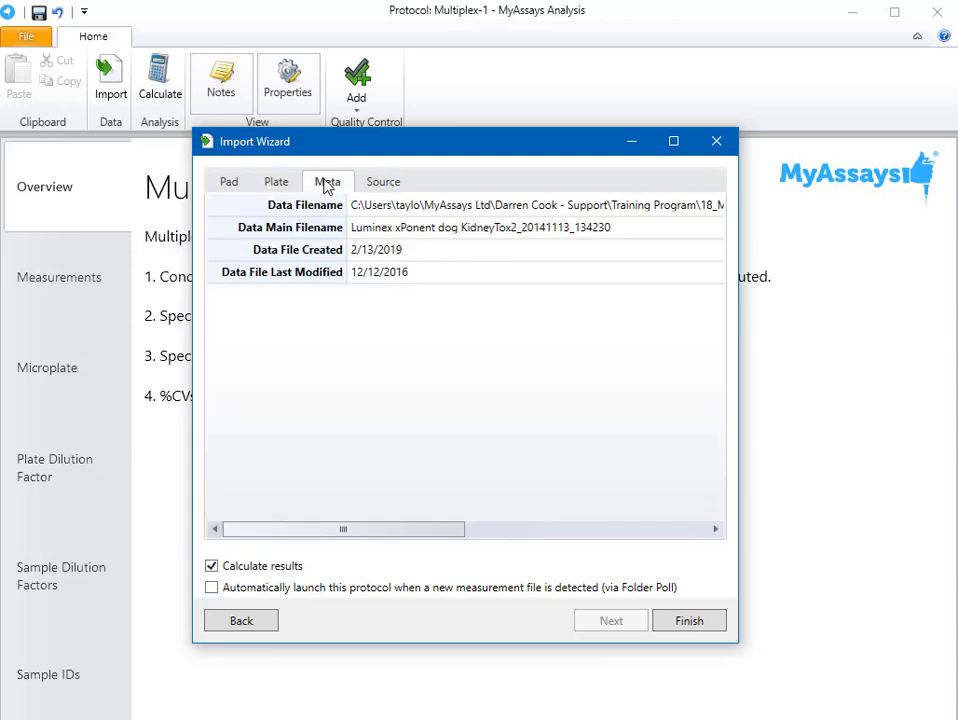
{"action": "left_click", "coordinate": [379, 187]}
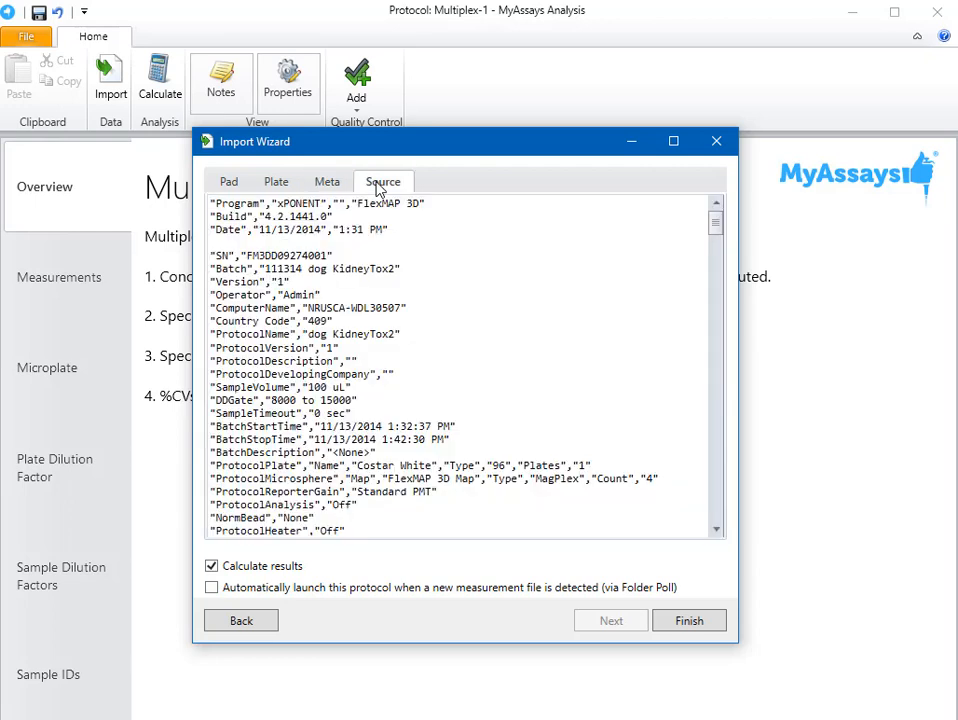
{"action": "left_click", "coordinate": [287, 188]}
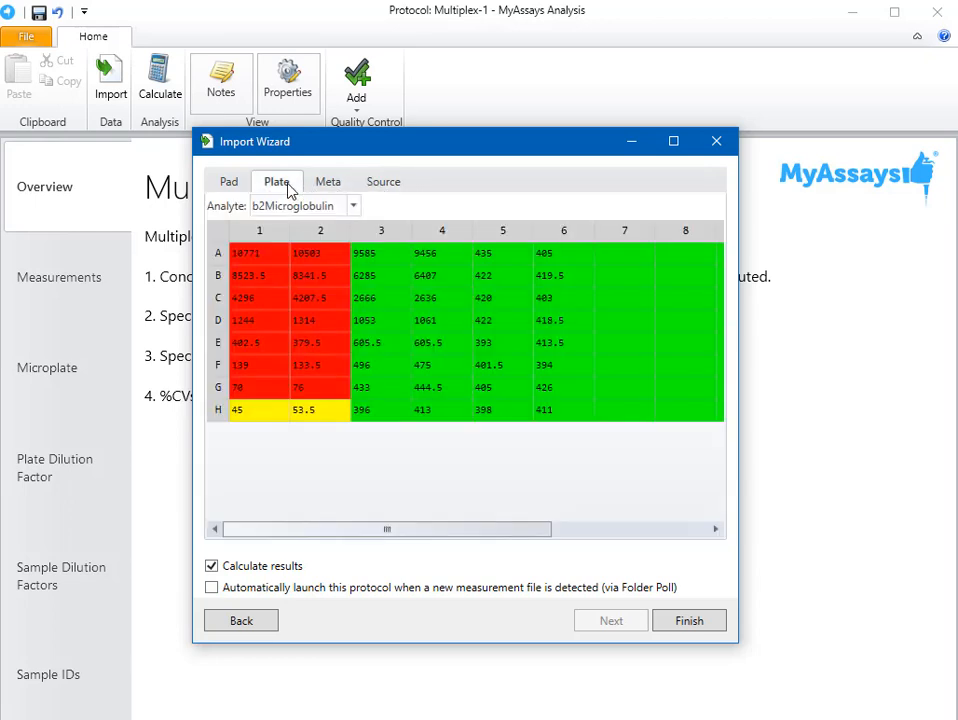
- Turn off automatic results calculation and finish the measurement import
{"action": "left_click", "coordinate": [276, 570]}
{"action": "left_click", "coordinate": [689, 621]}
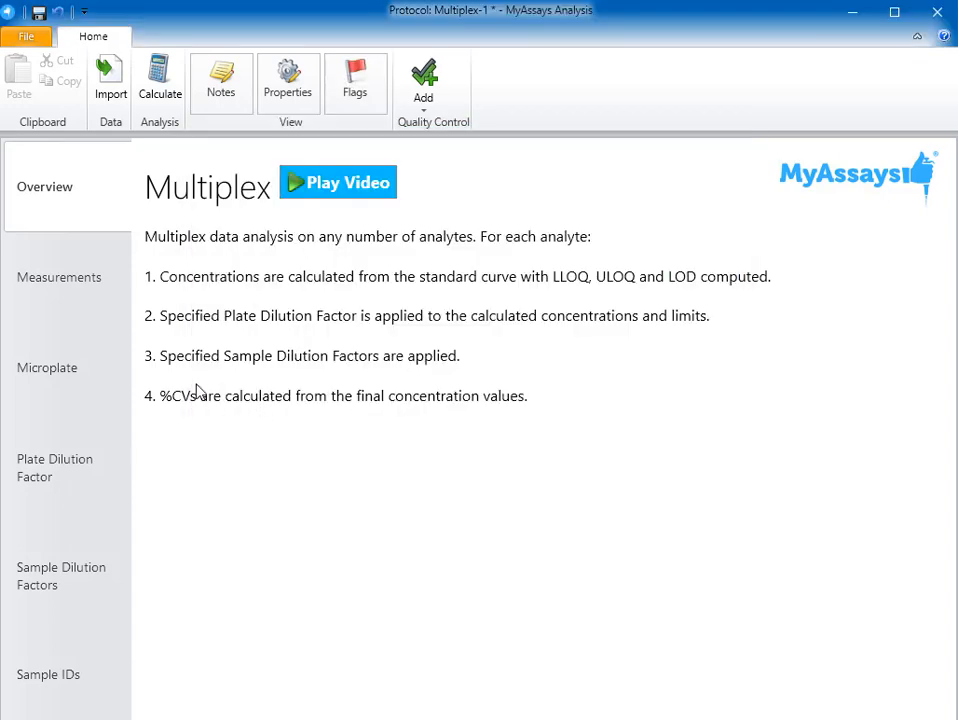
- Review the imported measurement values, the analyte IDs and the analyte choices for the plate preview
{"action": "left_click", "coordinate": [81, 296]}
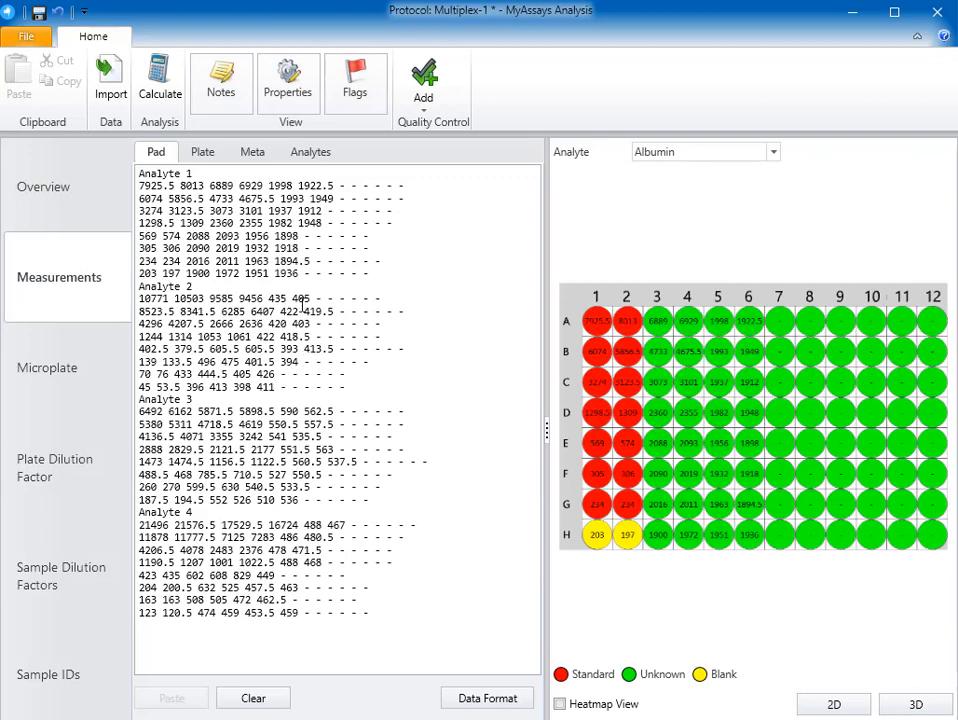
{"action": "left_click", "coordinate": [316, 156]}
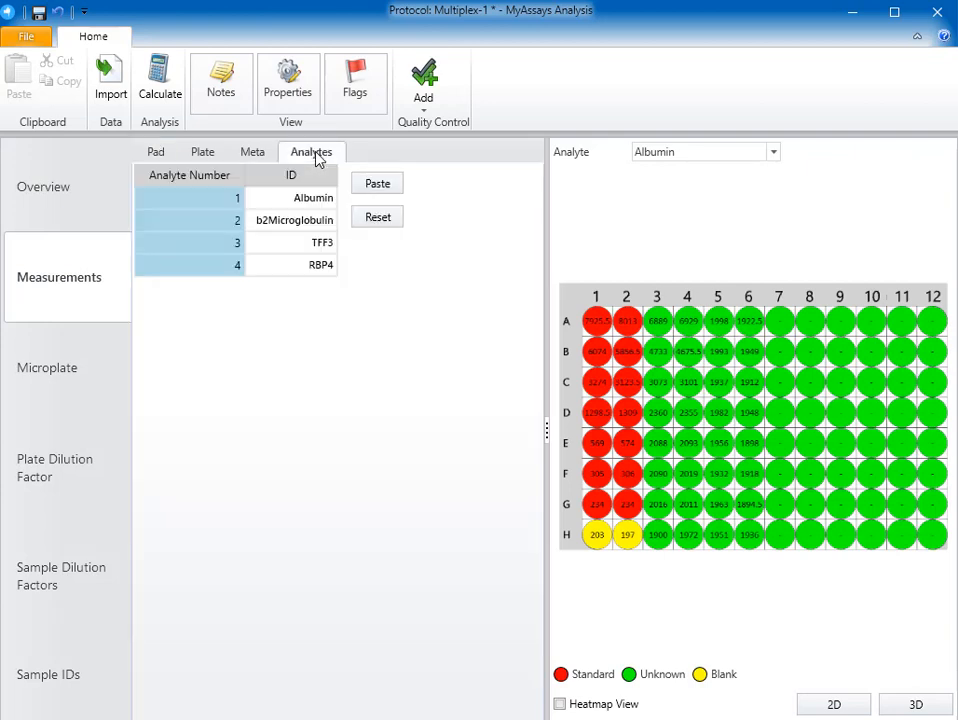
{"action": "left_click", "coordinate": [166, 158]}
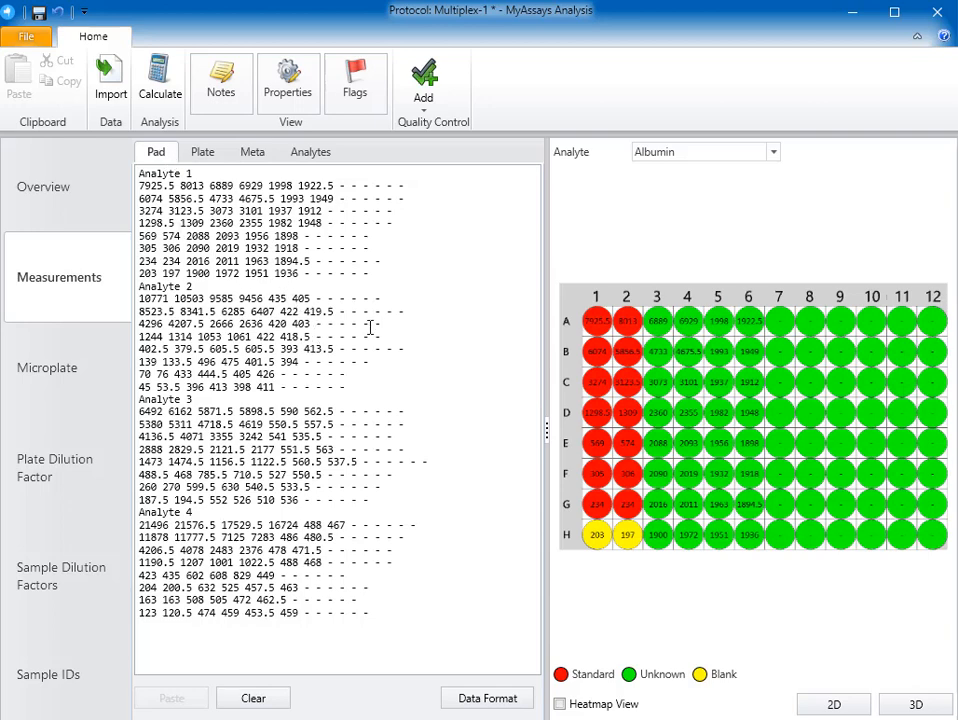
{"action": "left_click", "coordinate": [773, 153]}
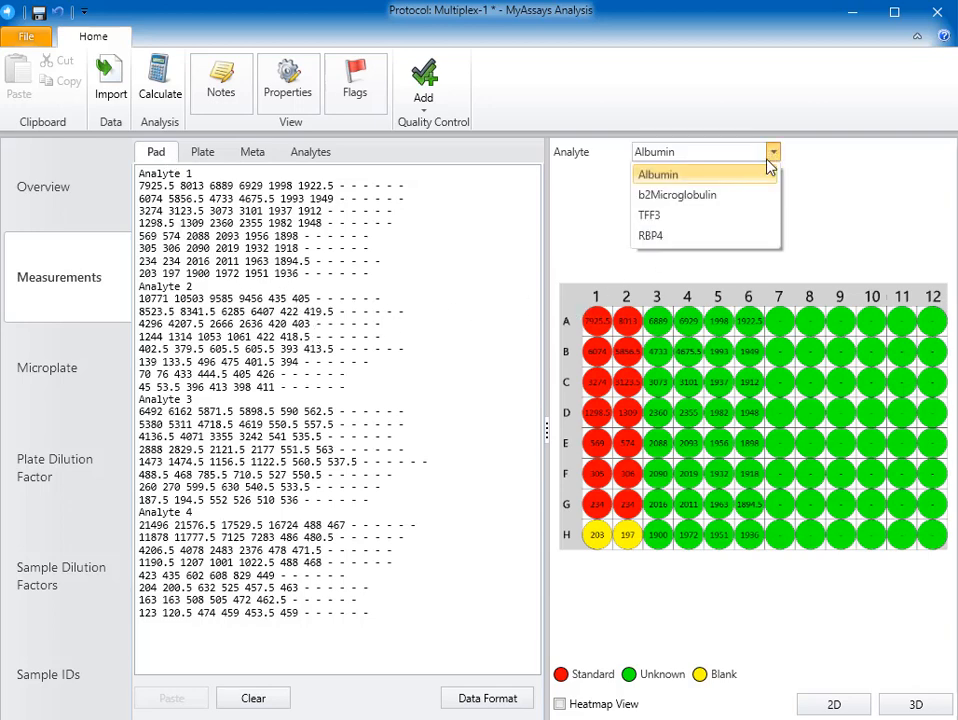
{"action": "left_click", "coordinate": [752, 191]}
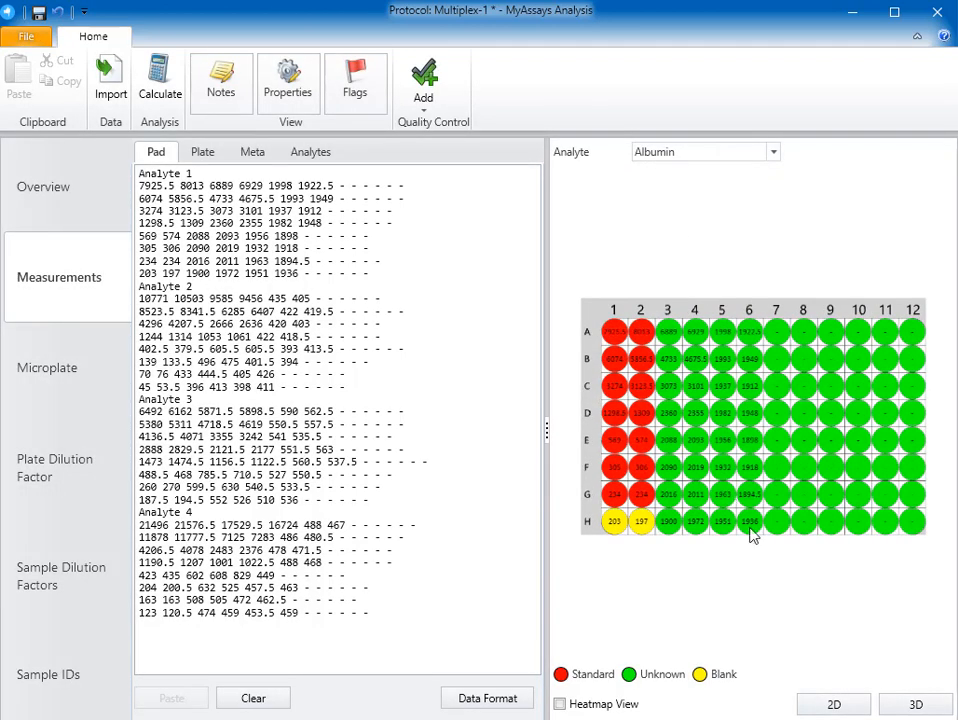
- Examine the Albumin plate as a rotated 3D chart and as a 2D heatmap, then restore the normal 2D view
{"action": "left_click", "coordinate": [919, 702]}
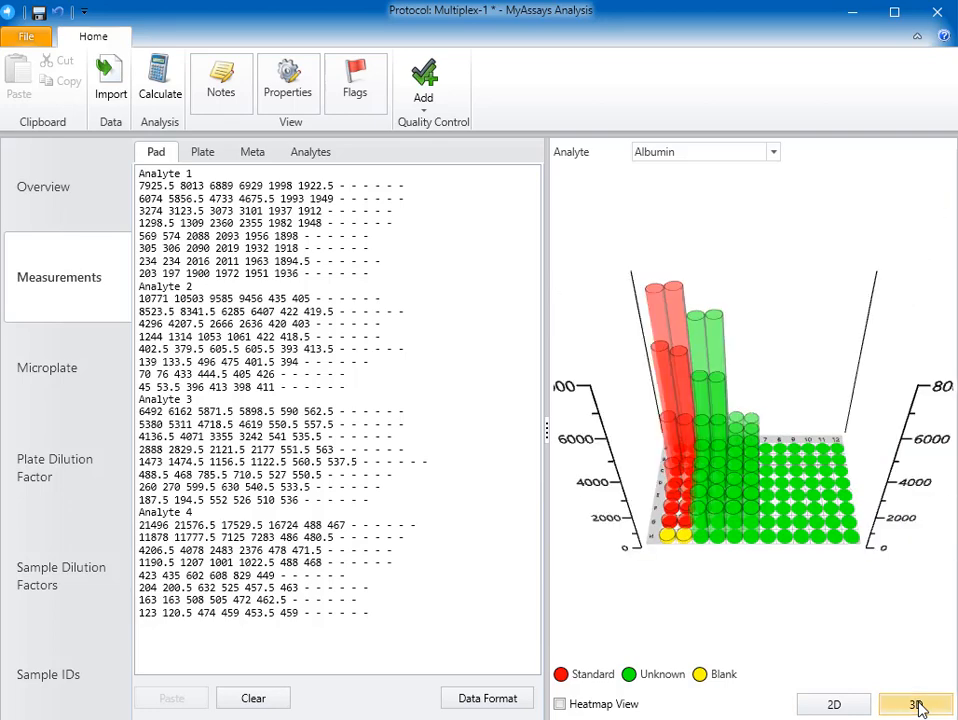
{"action": "left_click_drag", "start_coordinate": [654, 530], "coordinate": [905, 476]}
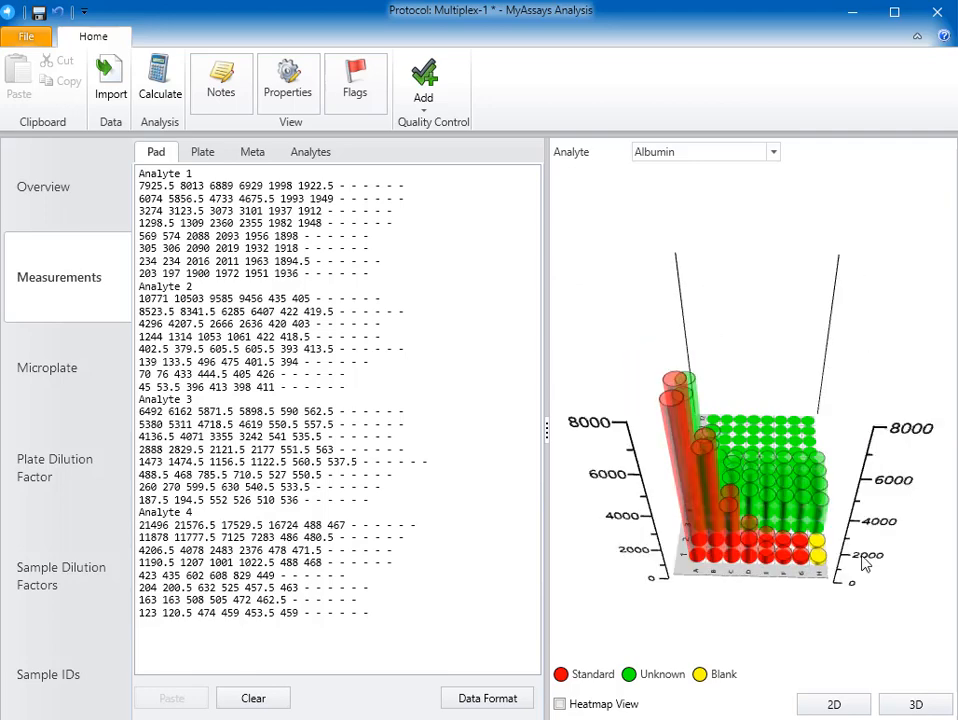
{"action": "left_click", "coordinate": [864, 711]}
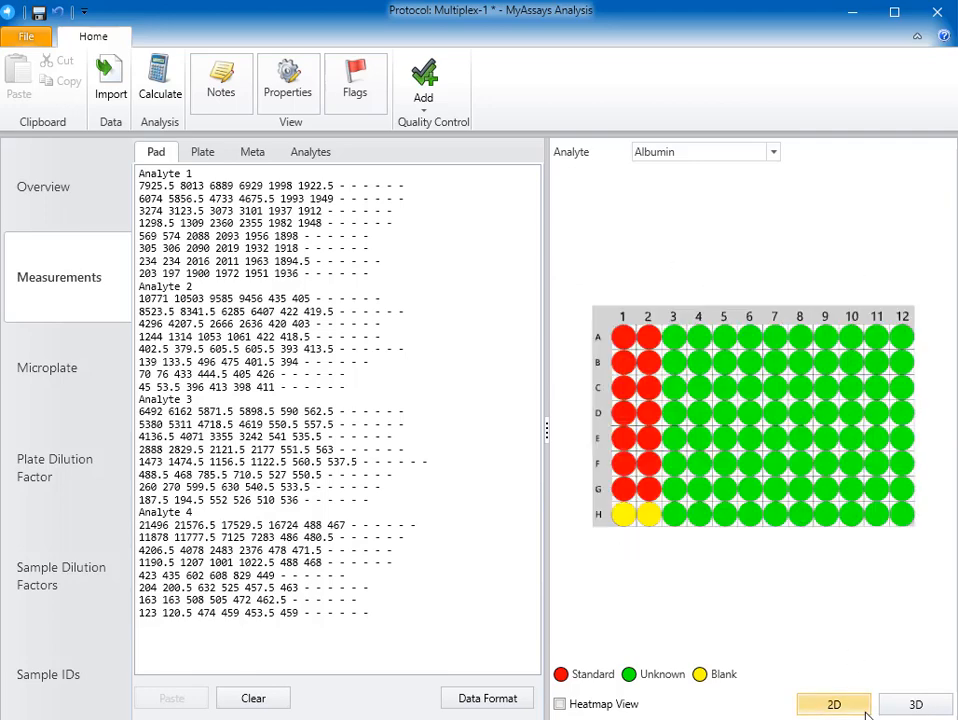
{"action": "left_click", "coordinate": [618, 706]}
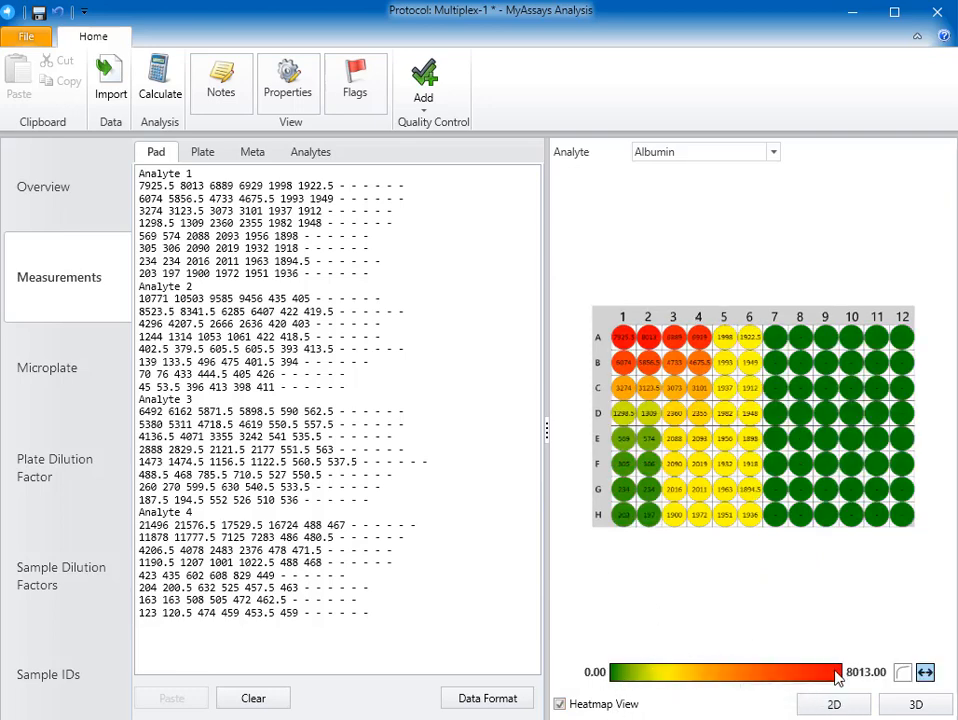
{"action": "left_click", "coordinate": [560, 704]}
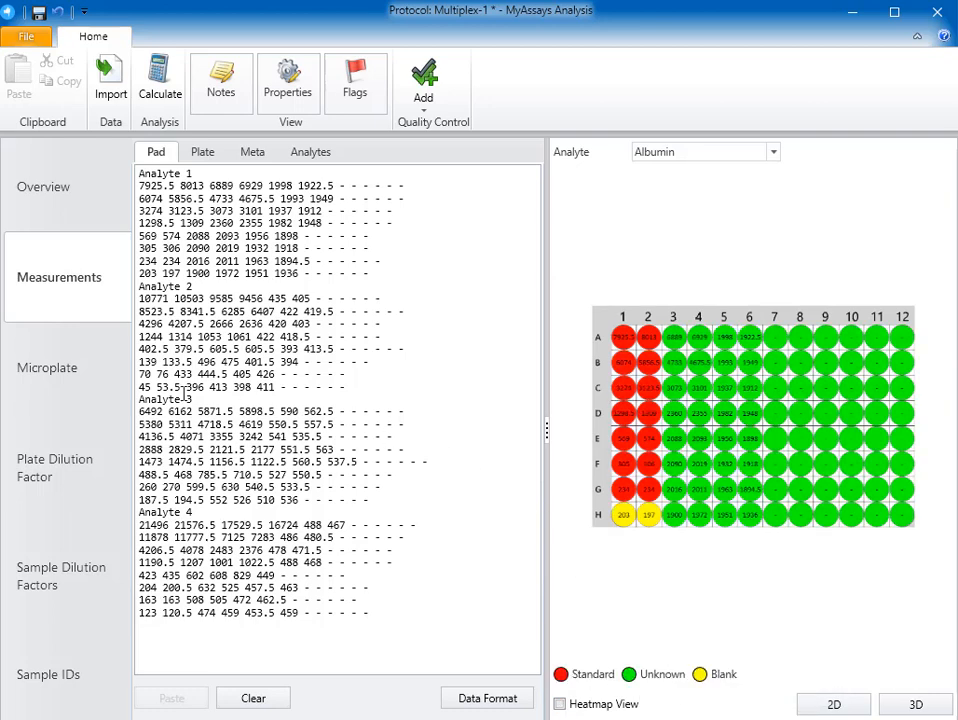
- Edit the selected microplate layout by erasing all wells in columns 7 to 12, and save the layout
{"action": "left_click", "coordinate": [77, 385]}
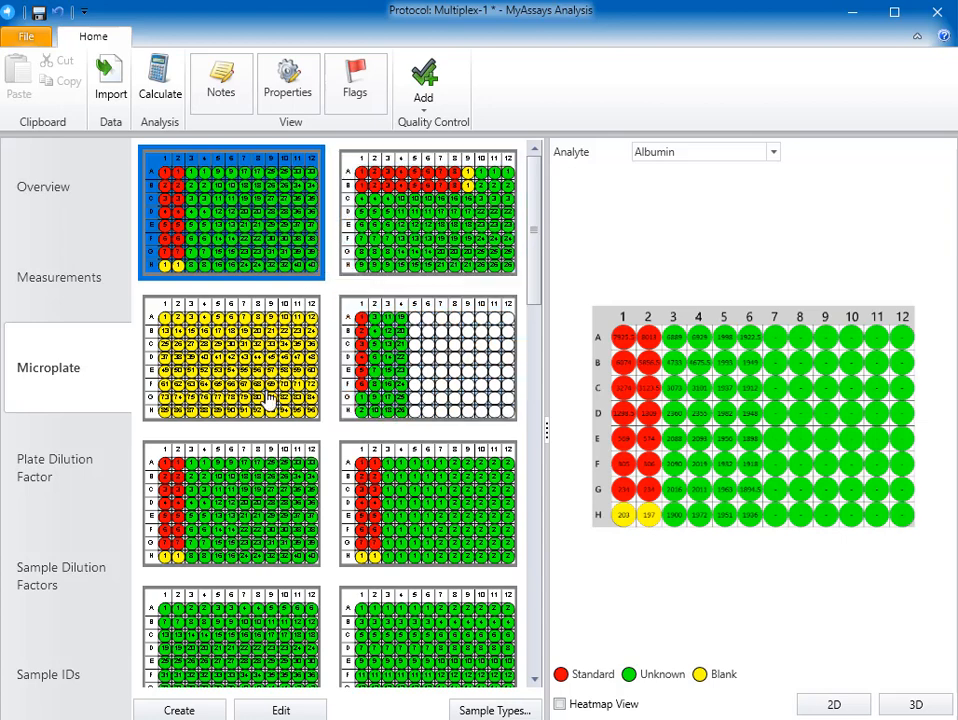
{"action": "left_click", "coordinate": [283, 710]}
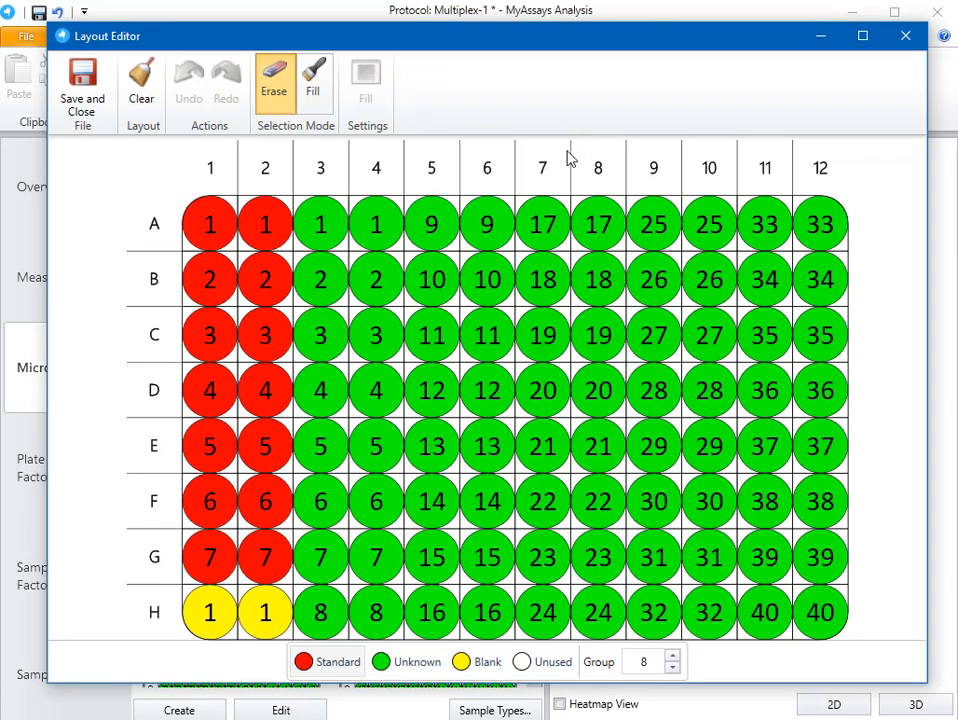
{"action": "mouse_move", "coordinate": [560, 228]}
{"action": "left_mouse_down"}
{"action": "mouse_move", "coordinate": [552, 272]}
{"action": "mouse_move", "coordinate": [560, 505]}
{"action": "mouse_move", "coordinate": [590, 661]}
{"action": "mouse_move", "coordinate": [668, 550]}
{"action": "mouse_move", "coordinate": [673, 278]}
{"action": "mouse_move", "coordinate": [765, 205]}
{"action": "mouse_move", "coordinate": [803, 612]}
{"action": "mouse_move", "coordinate": [774, 584]}
{"action": "left_mouse_up"}
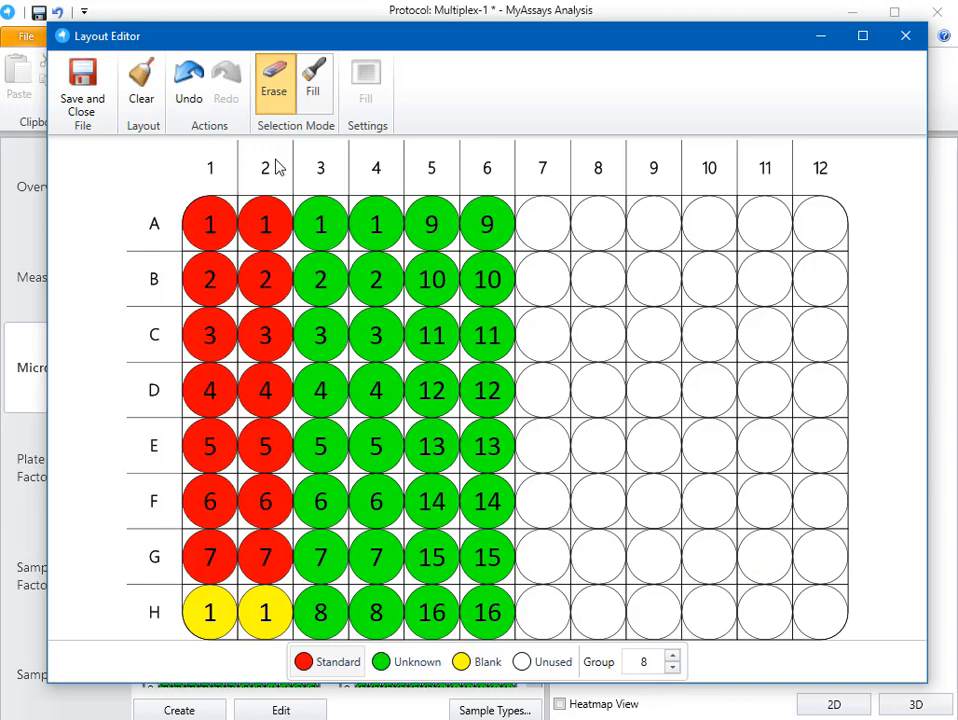
{"action": "left_click", "coordinate": [92, 102]}
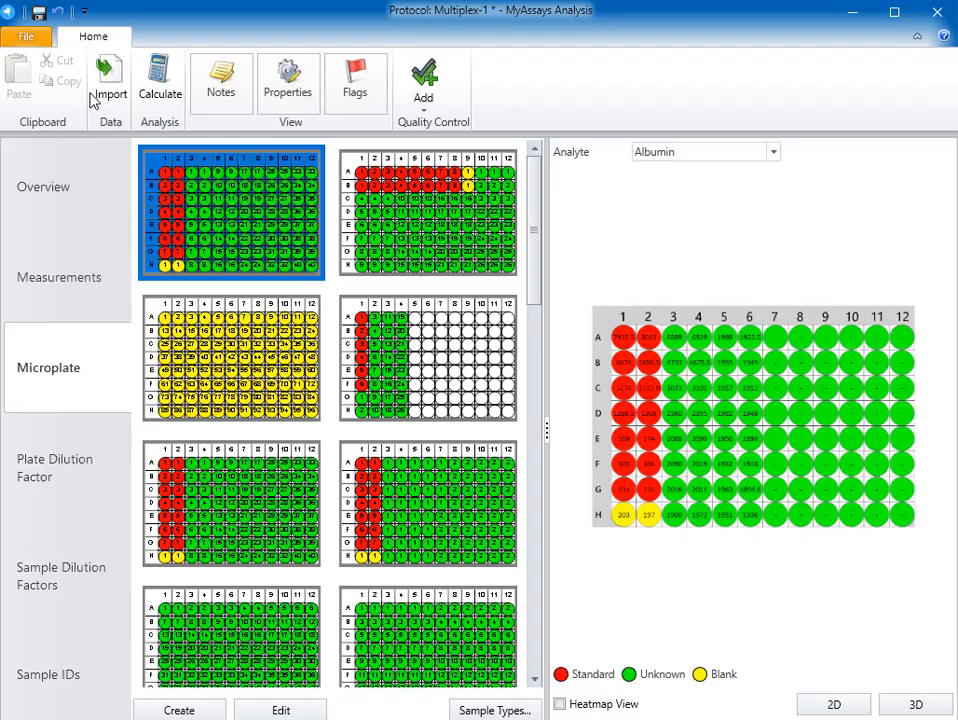
- Look at the plate dilution factor, then open the sample dilution factors and examine their series options
{"action": "left_click", "coordinate": [106, 519]}
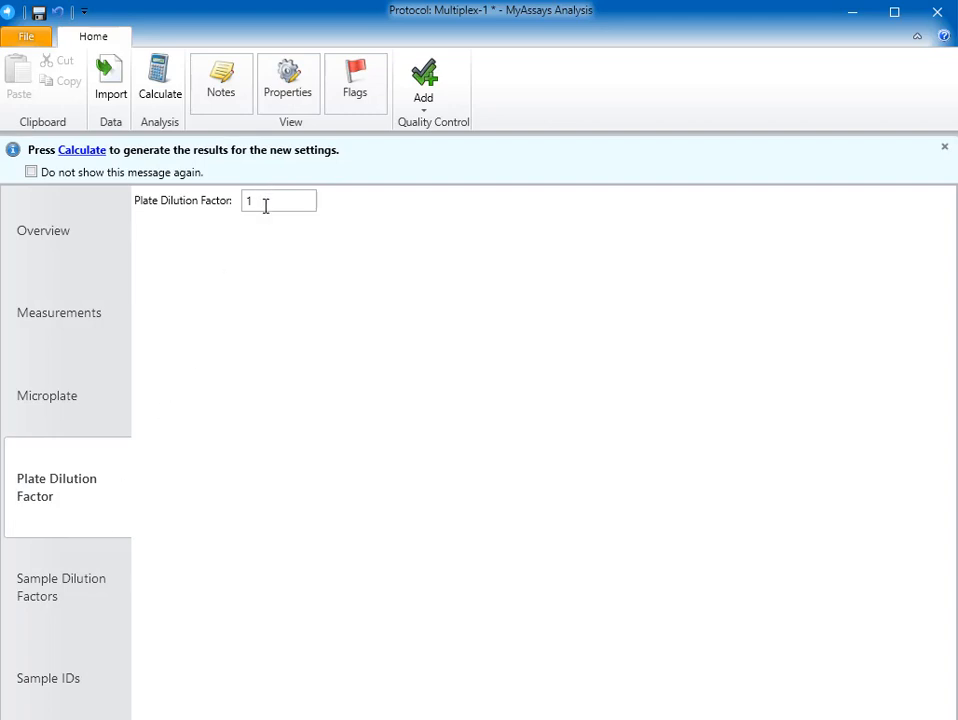
{"action": "left_click", "coordinate": [75, 596]}
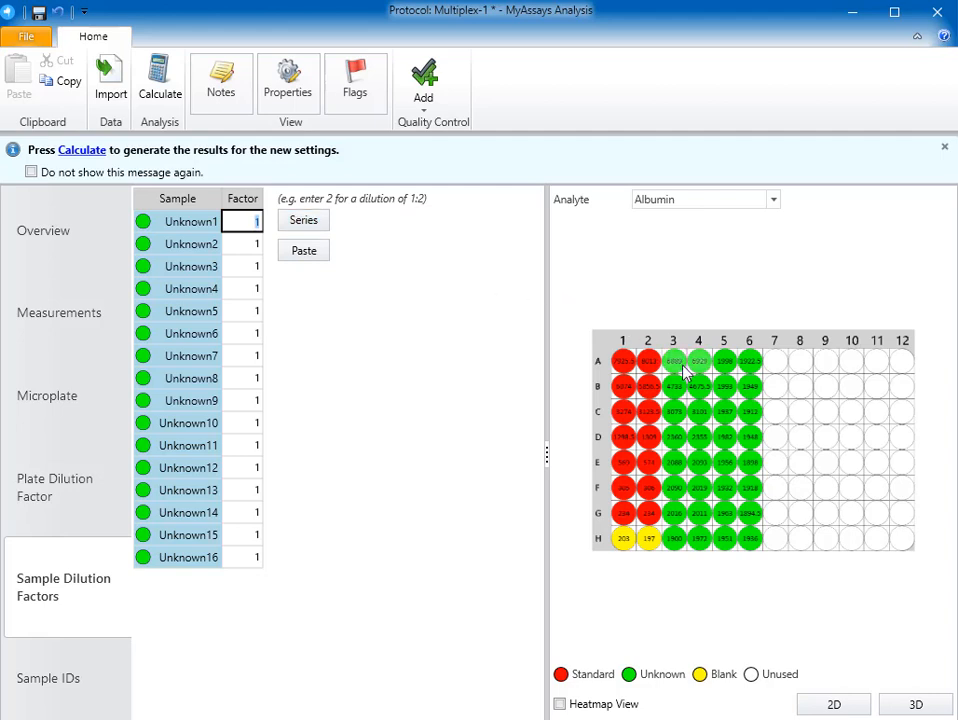
{"action": "left_click", "coordinate": [314, 229]}
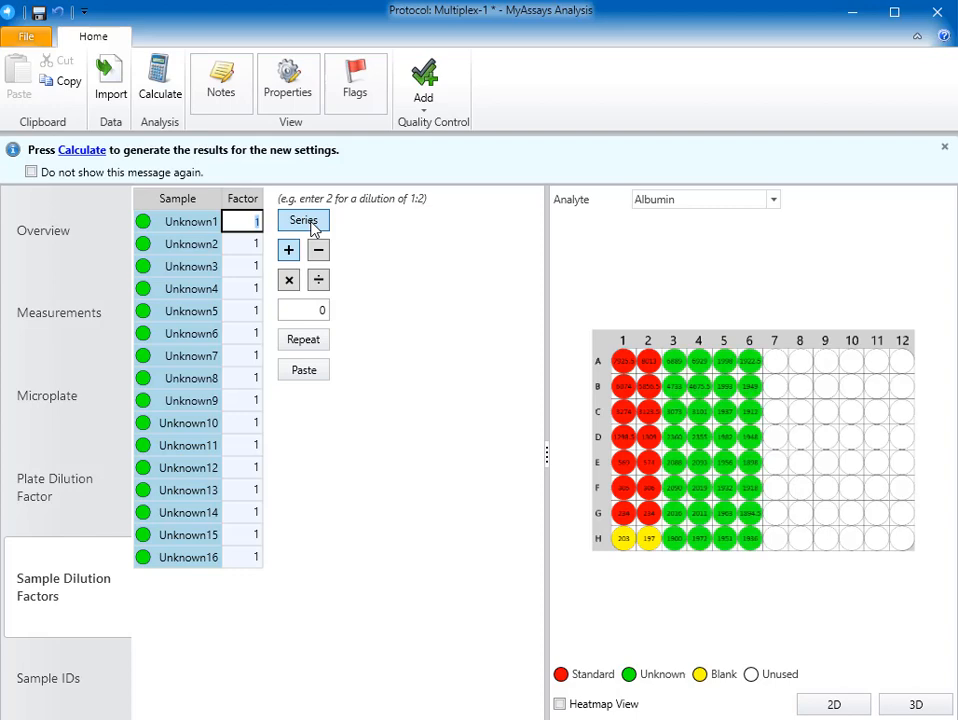
{"action": "left_click", "coordinate": [314, 229]}
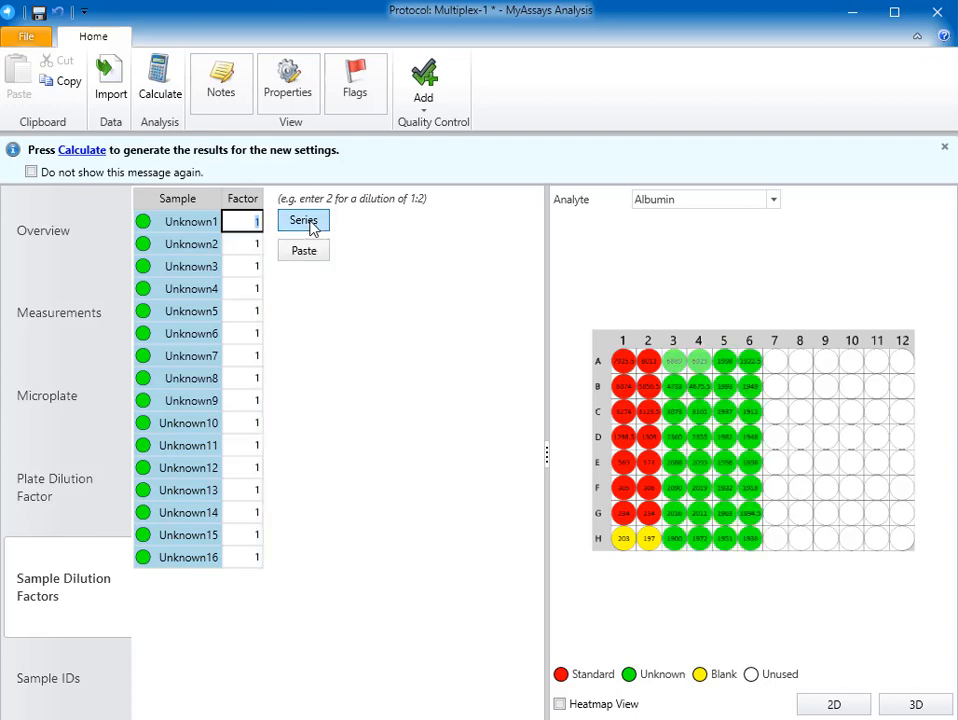
- Try a sample dilution factor series that multiplies by 2 and repeats every 8 samples, and turn the series off again
{"action": "left_click", "coordinate": [313, 229]}
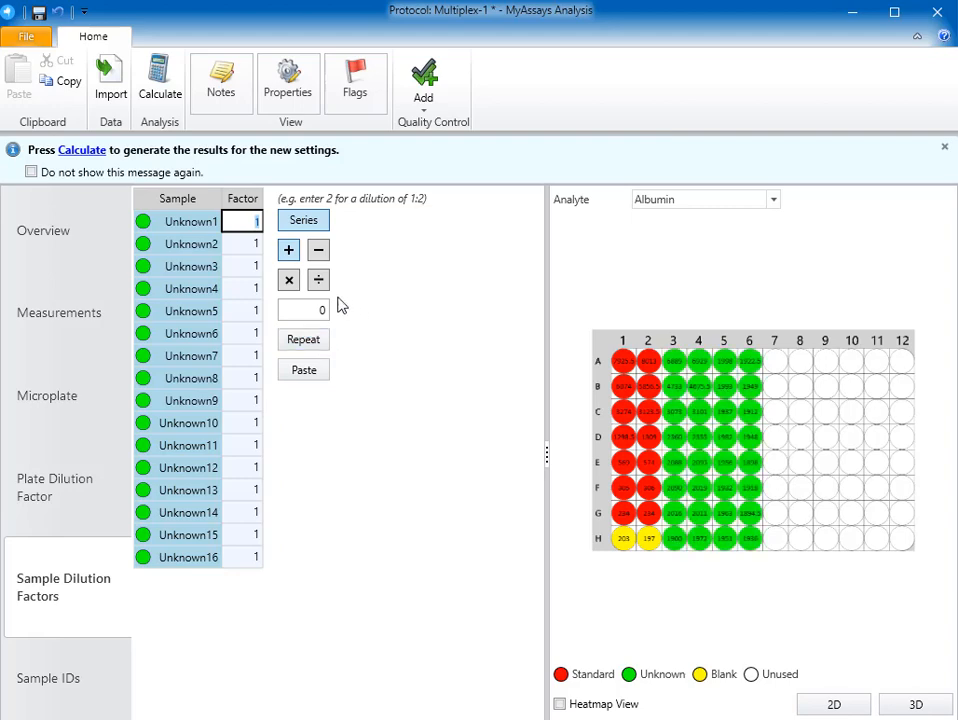
{"action": "left_click", "coordinate": [290, 281]}
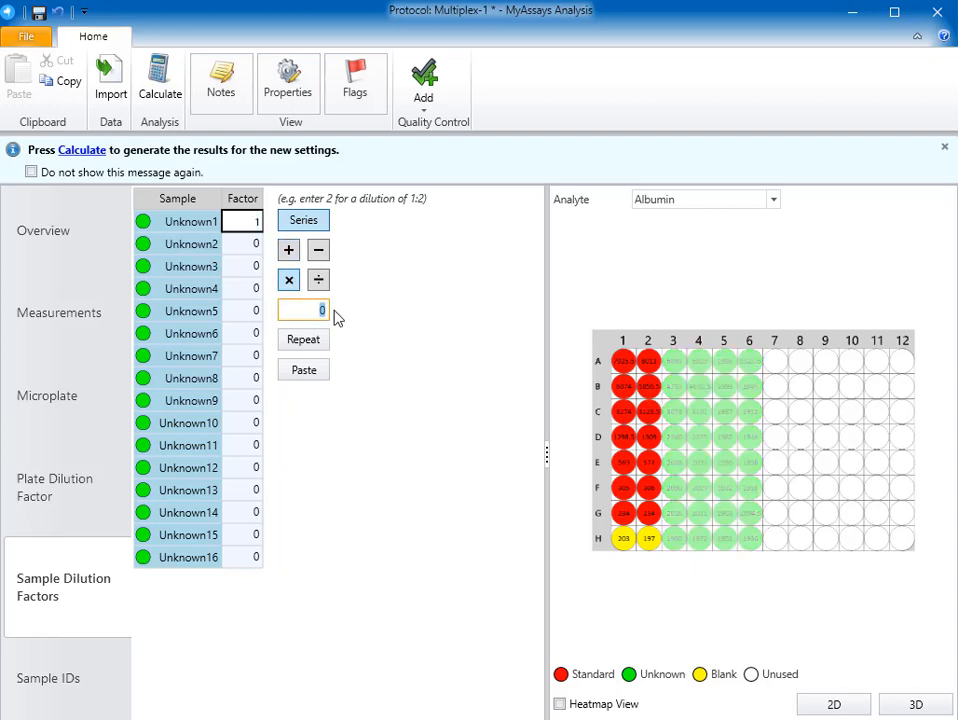
{"action": "type", "text": "2"}
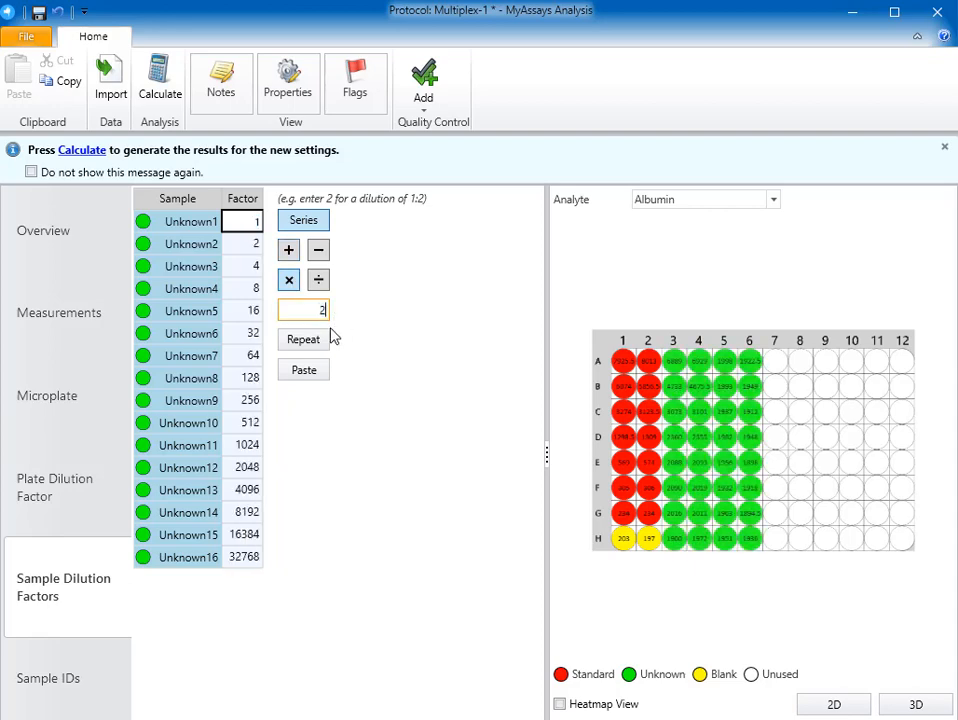
{"action": "left_click", "coordinate": [303, 340]}
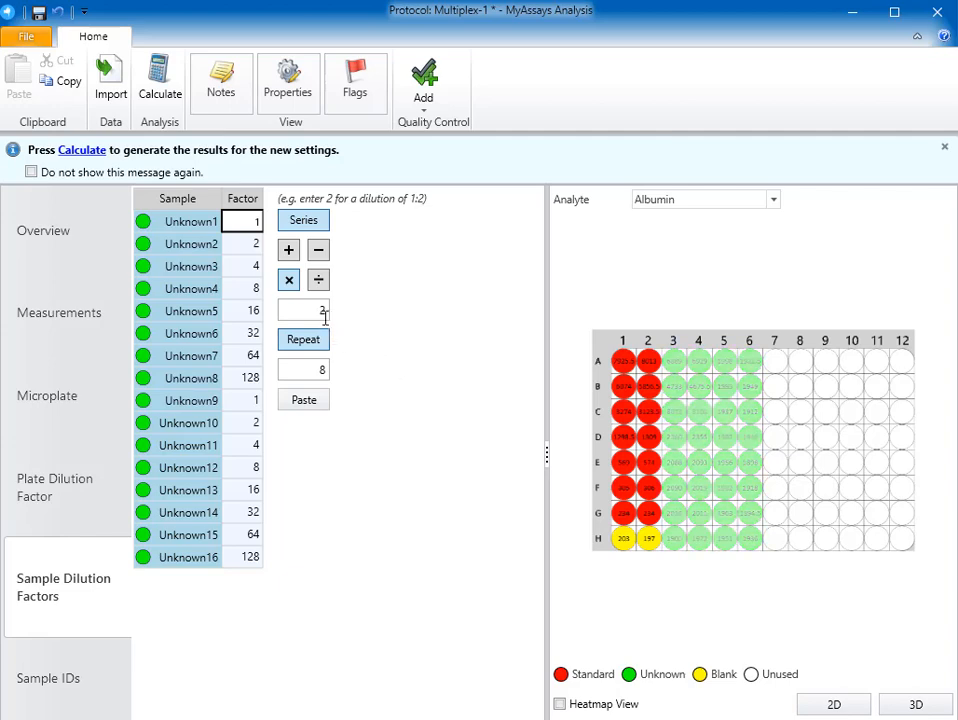
{"action": "left_click", "coordinate": [303, 220]}
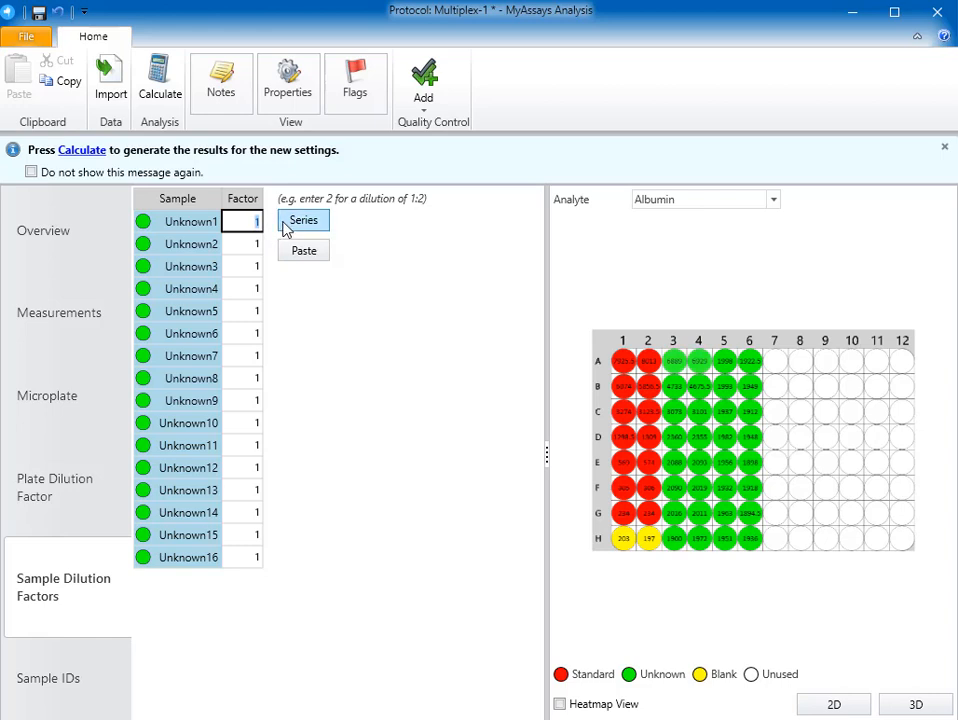
- Set the sample dilution factors of Unknown1 and Unknown3 to 2
{"action": "type", "text": "2"}
{"action": "key", "text": "Down"}
{"action": "key", "text": "Down"}
{"action": "type", "text": "2"}
{"action": "key", "text": "Down"}
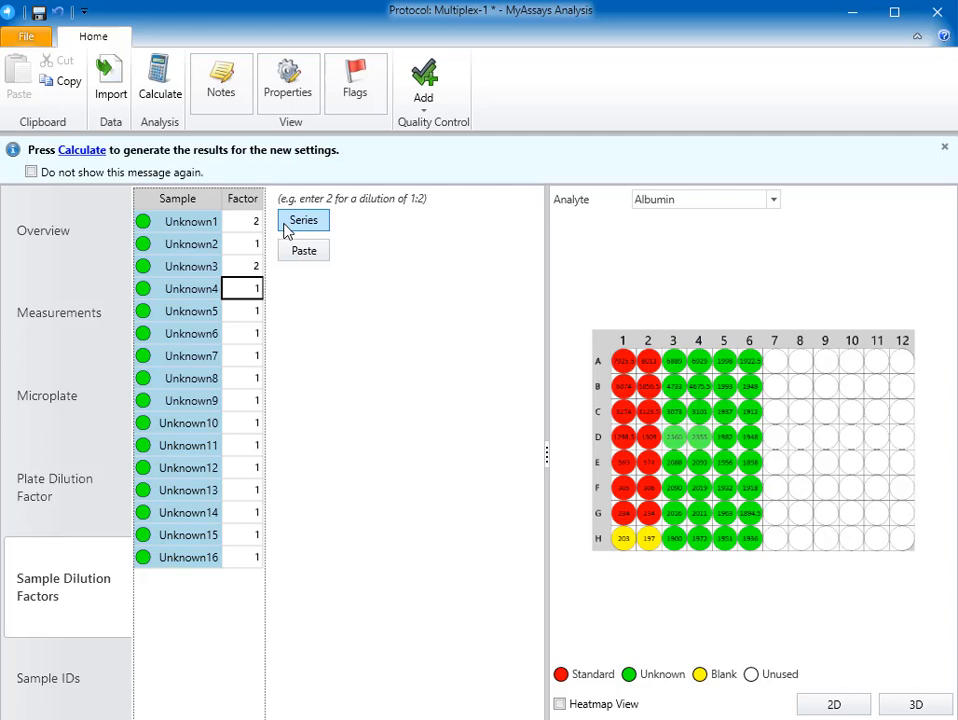
{"action": "left_click", "coordinate": [285, 245]}
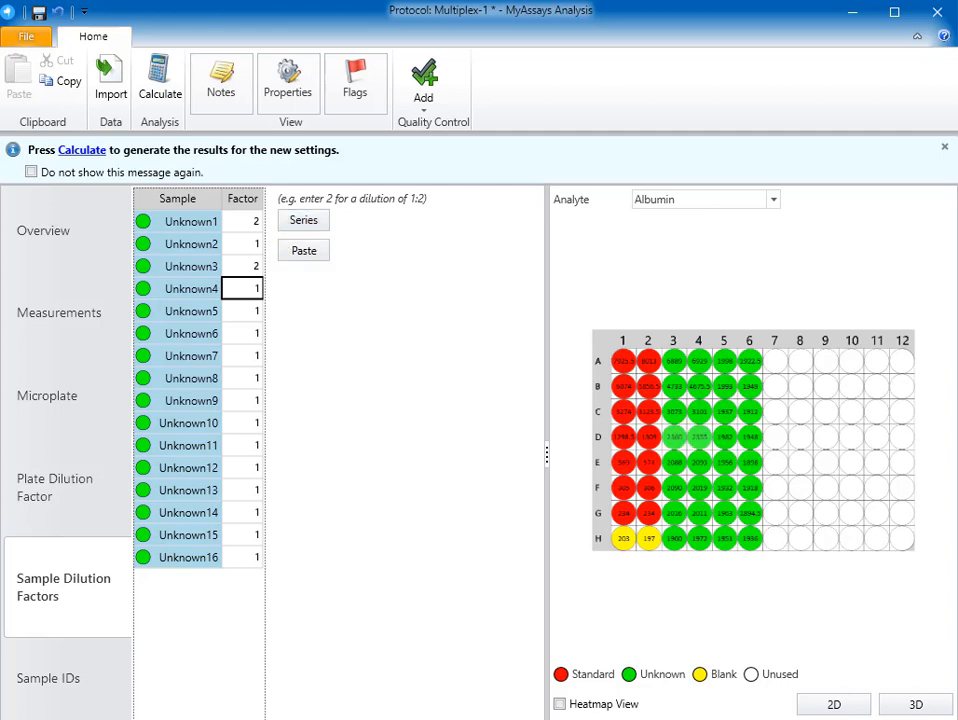
- Import the sample IDs from the file Carolines.txt with automatic results calculation turned off
{"action": "left_click", "coordinate": [72, 665]}
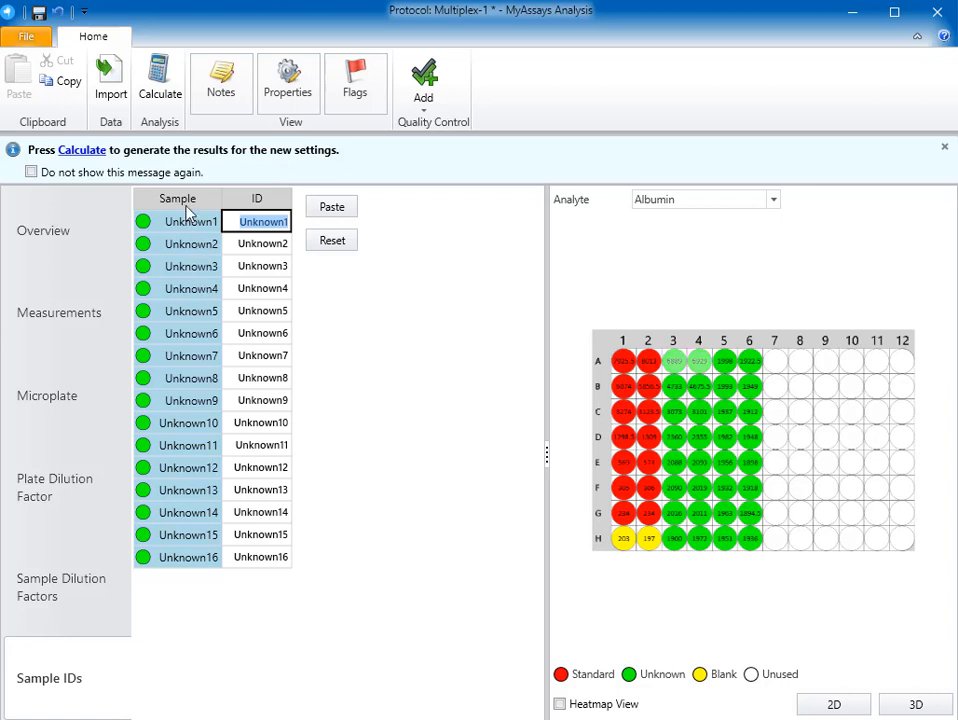
{"action": "left_click", "coordinate": [108, 88]}
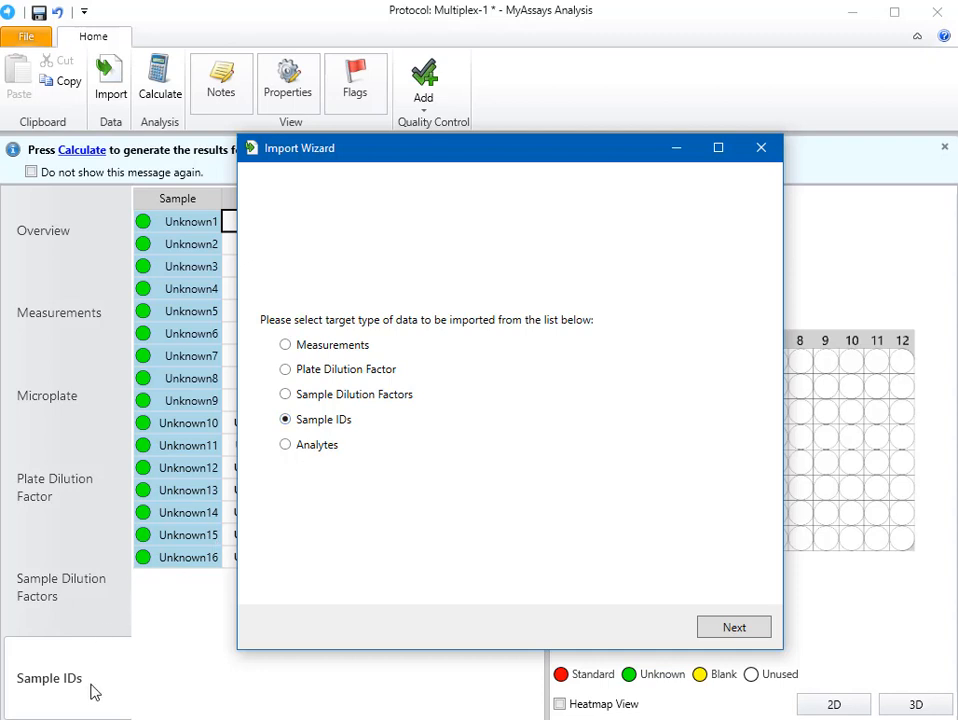
{"action": "left_click", "coordinate": [735, 630]}
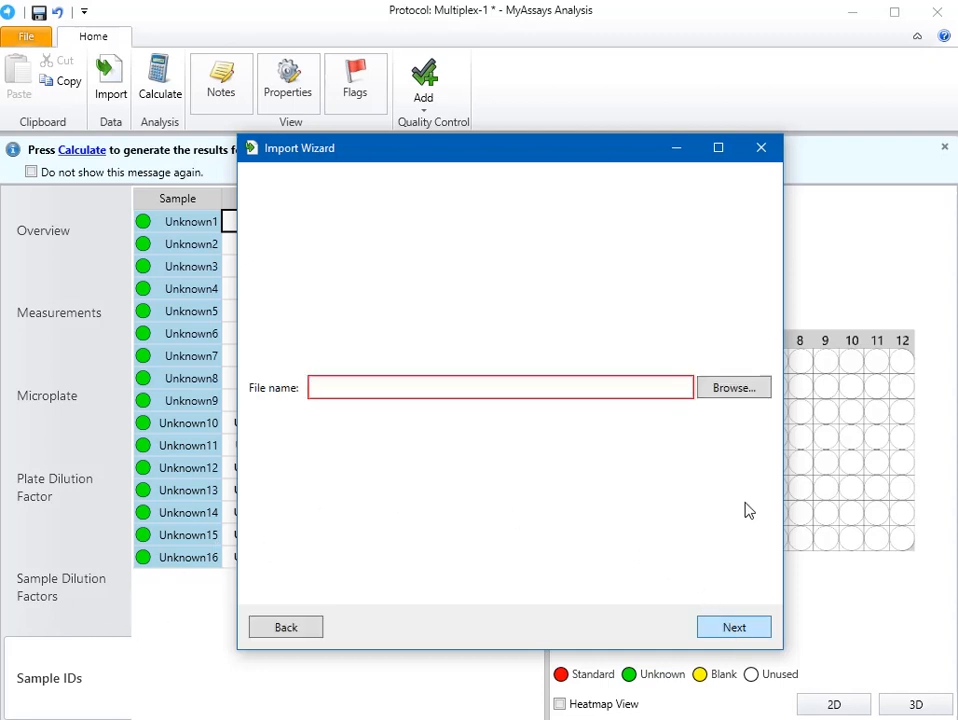
{"action": "left_click", "coordinate": [738, 396]}
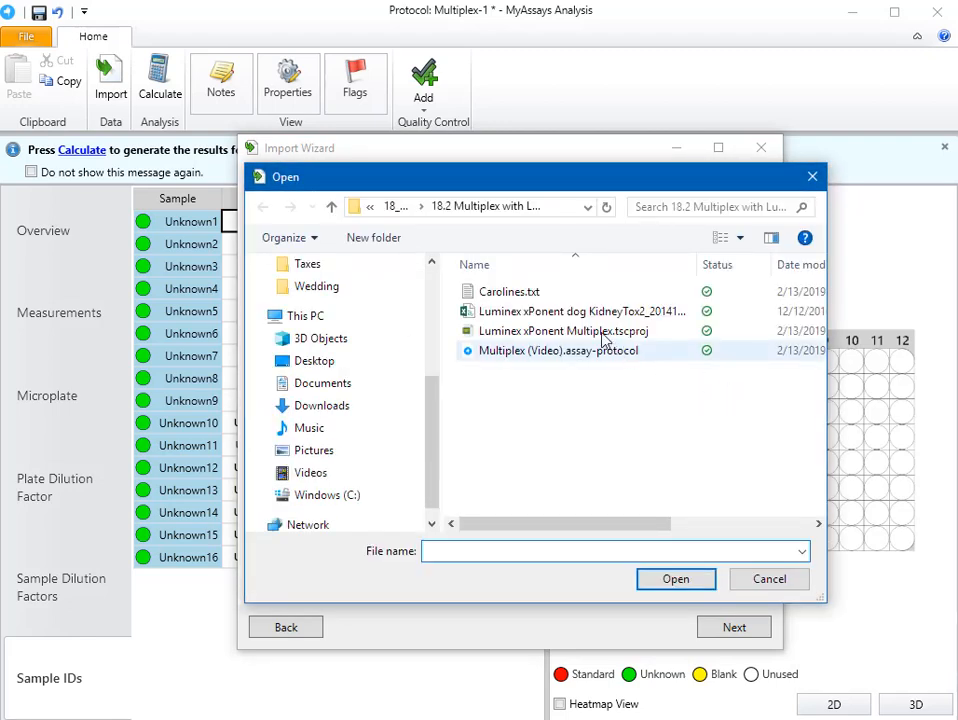
{"action": "left_click", "coordinate": [480, 293]}
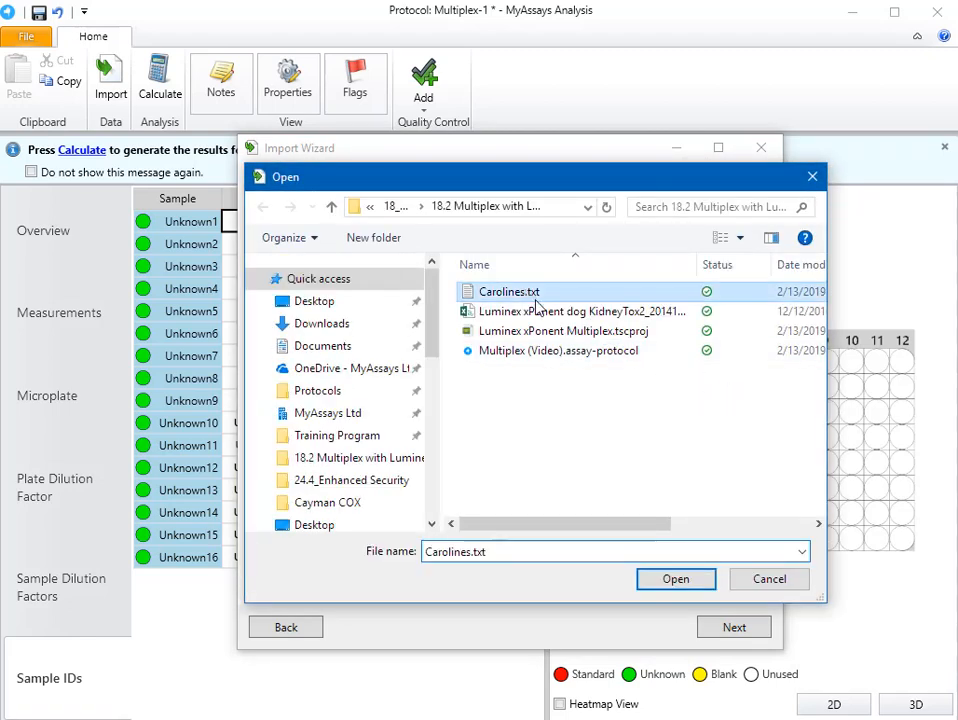
{"action": "left_click", "coordinate": [676, 581]}
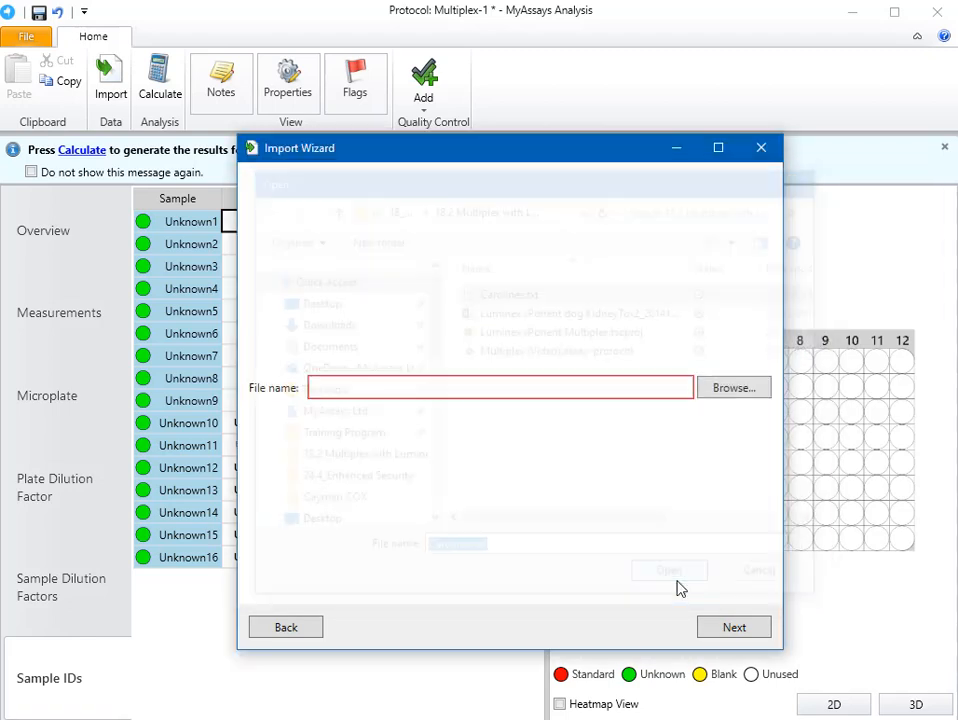
{"action": "left_click", "coordinate": [733, 628]}
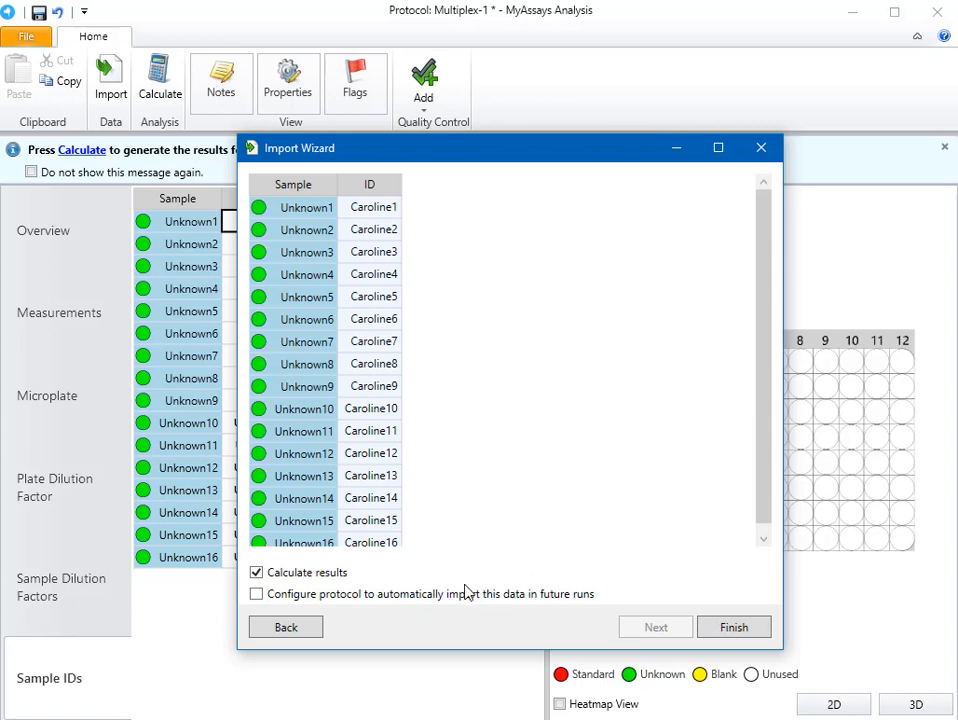
{"action": "left_click", "coordinate": [337, 583]}
{"action": "left_click", "coordinate": [720, 632]}
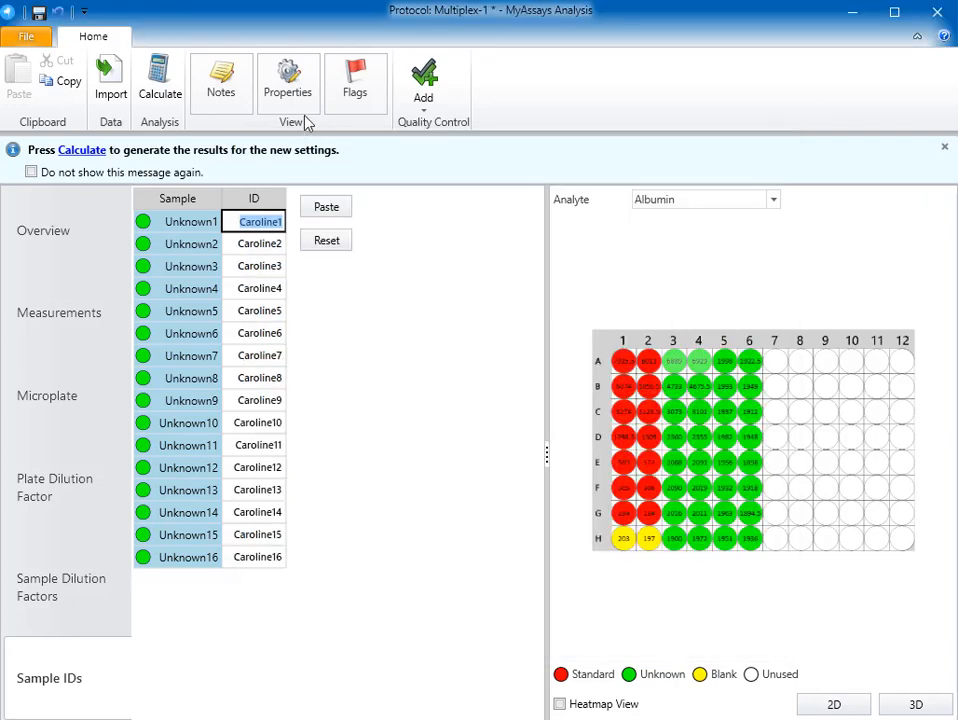
- Open the calibrator concentrations of the Standard Curve Fit transform and examine their series and per-analyte units options
{"action": "left_click", "coordinate": [288, 88]}
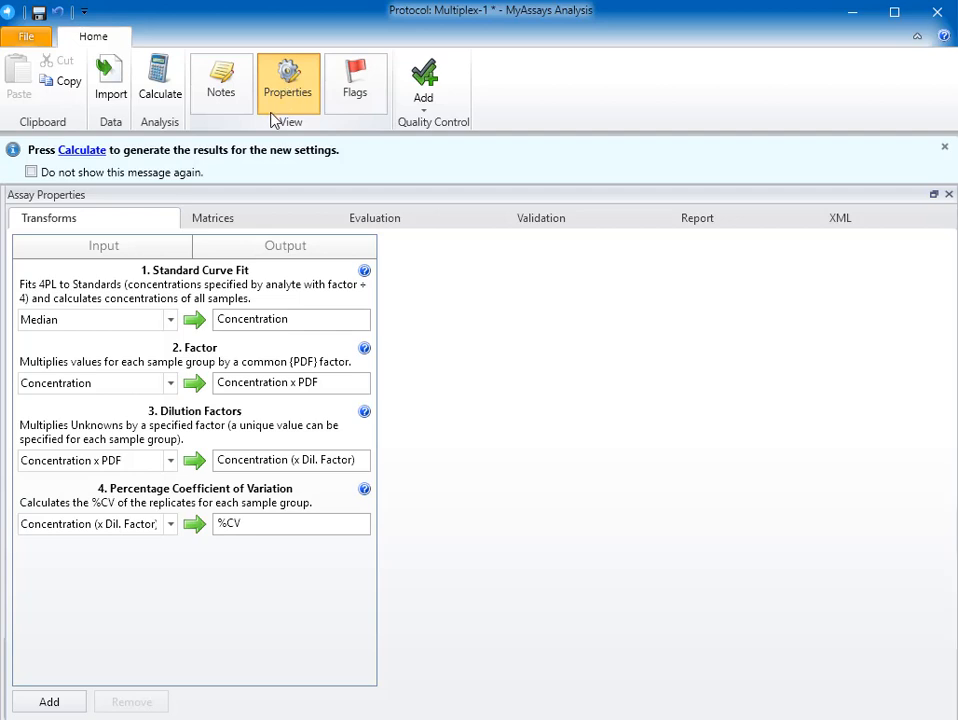
{"action": "left_click", "coordinate": [237, 293]}
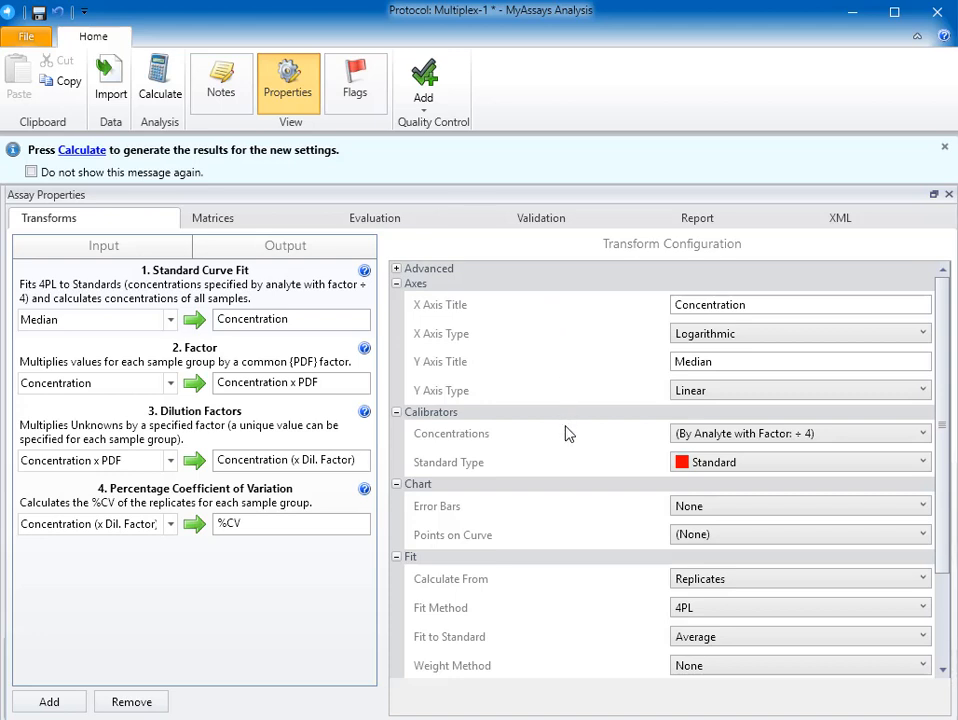
{"action": "left_click", "coordinate": [712, 436]}
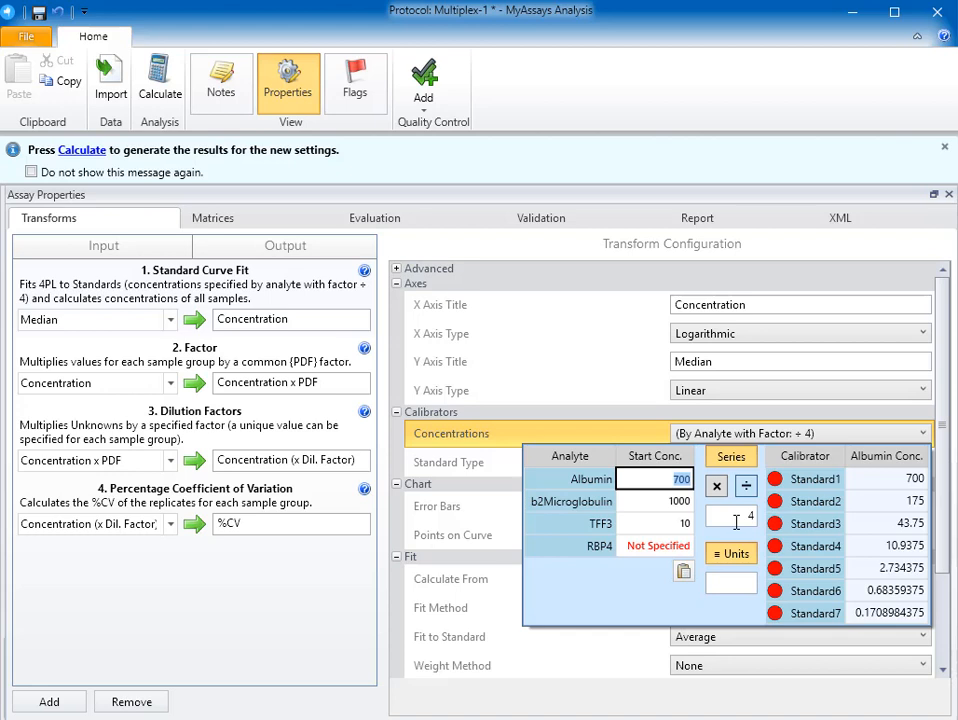
{"action": "left_click", "coordinate": [731, 456]}
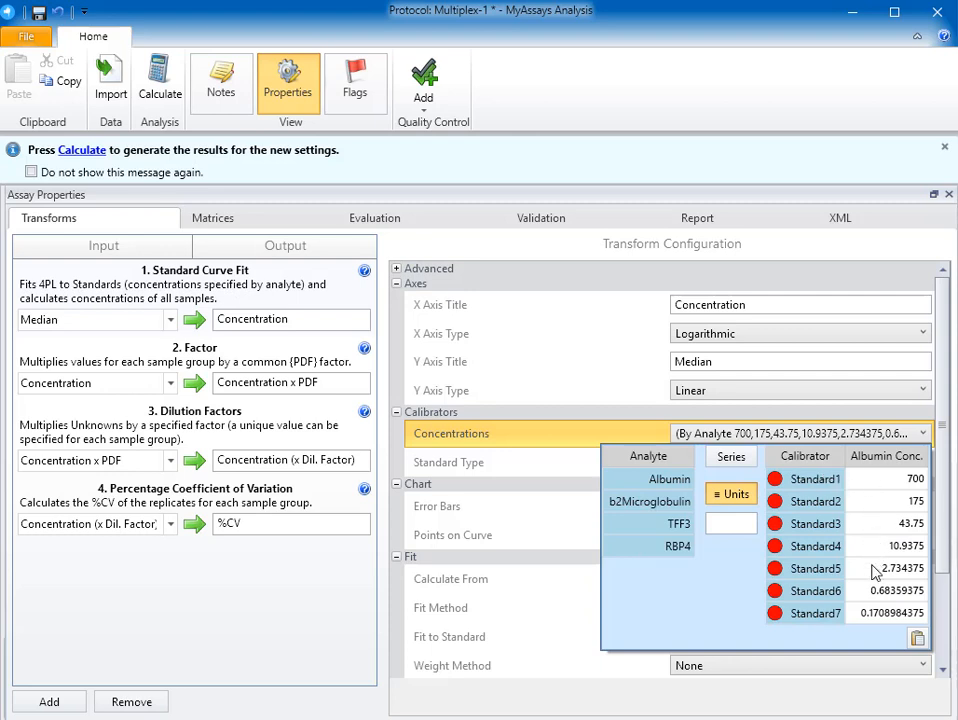
{"action": "left_click", "coordinate": [747, 463]}
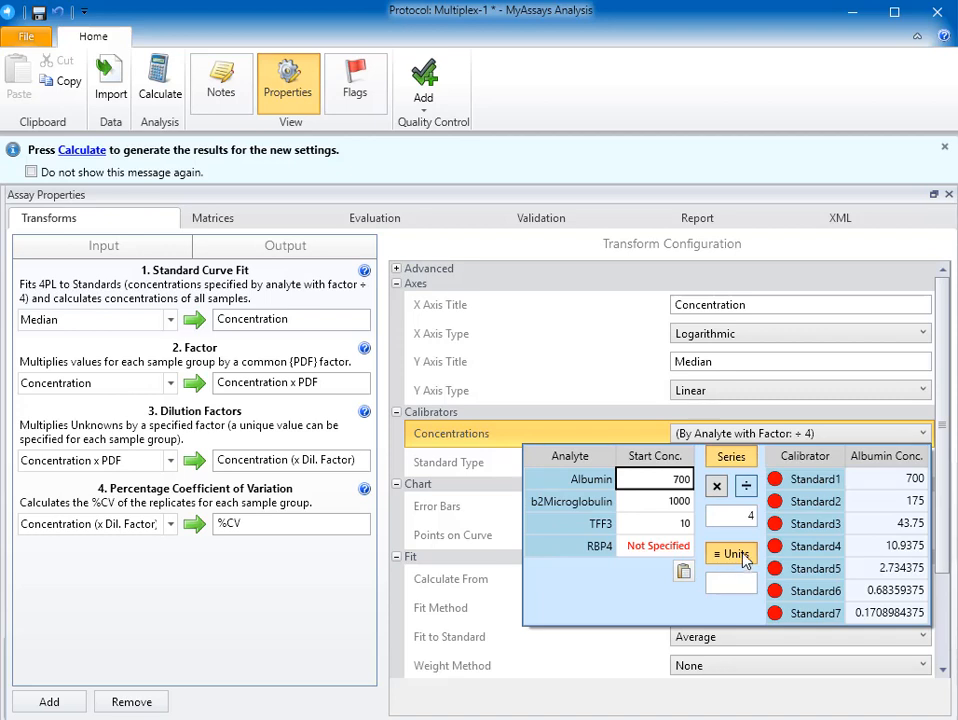
{"action": "left_click", "coordinate": [740, 556]}
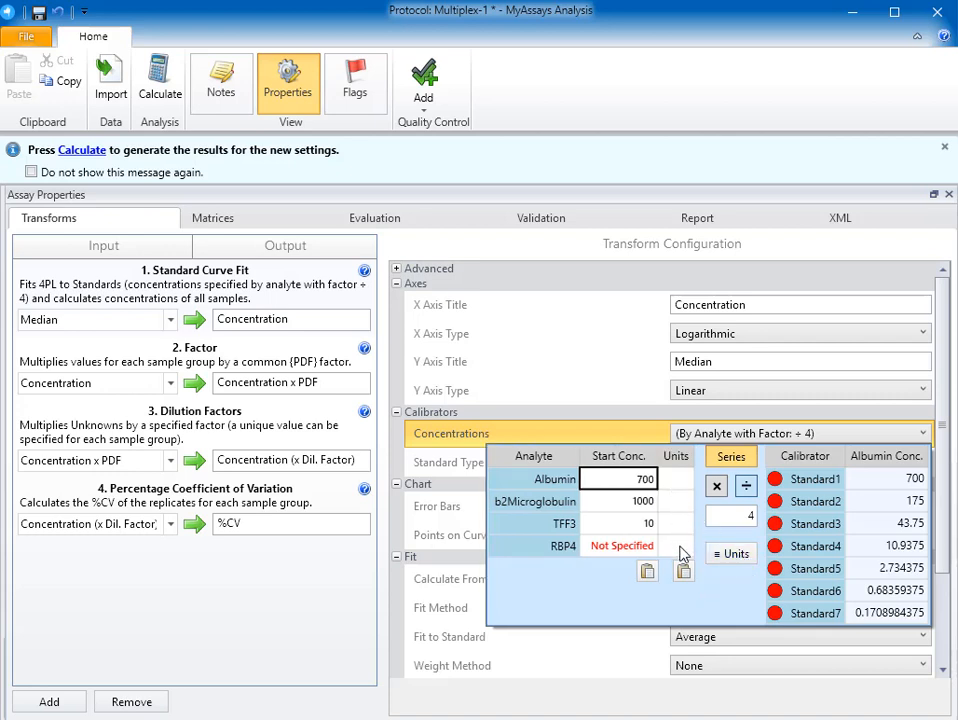
{"action": "left_click", "coordinate": [735, 556]}
- Set the RBP4 start concentration to 2000 and the standard curve's fit method to Best Fit
{"action": "left_click", "coordinate": [662, 549]}
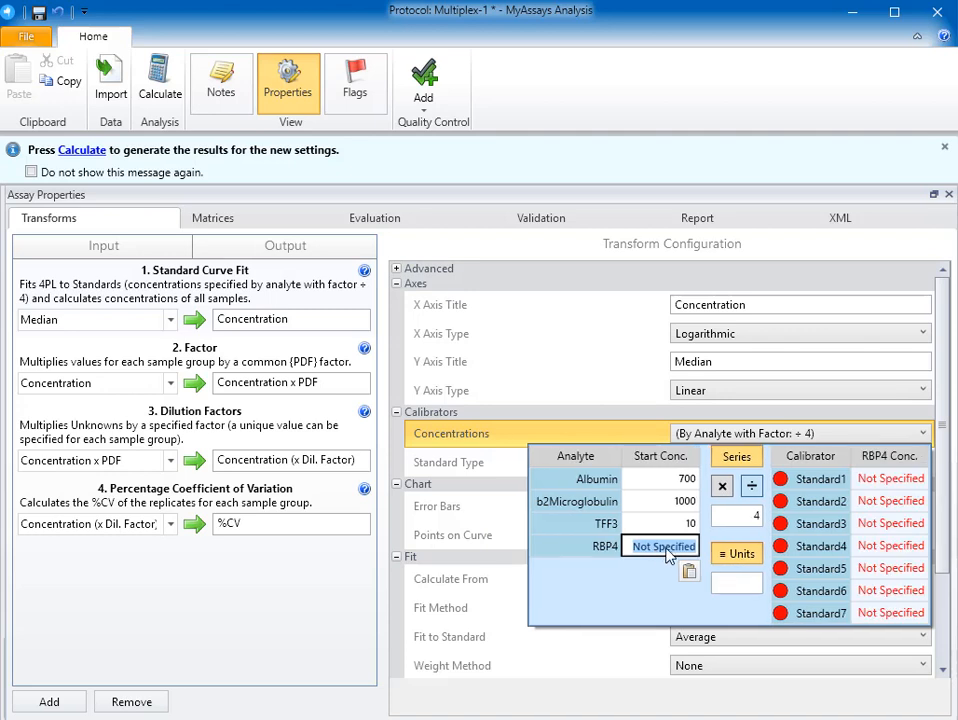
{"action": "type", "text": "2000"}
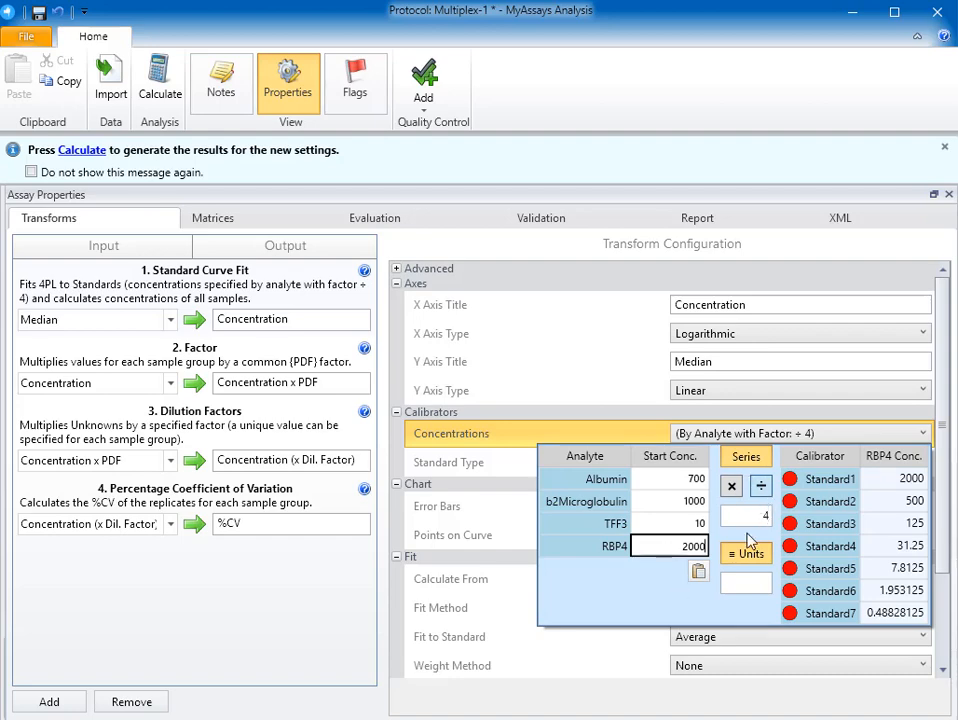
{"action": "left_click", "coordinate": [649, 591]}
{"action": "left_click", "coordinate": [537, 434]}
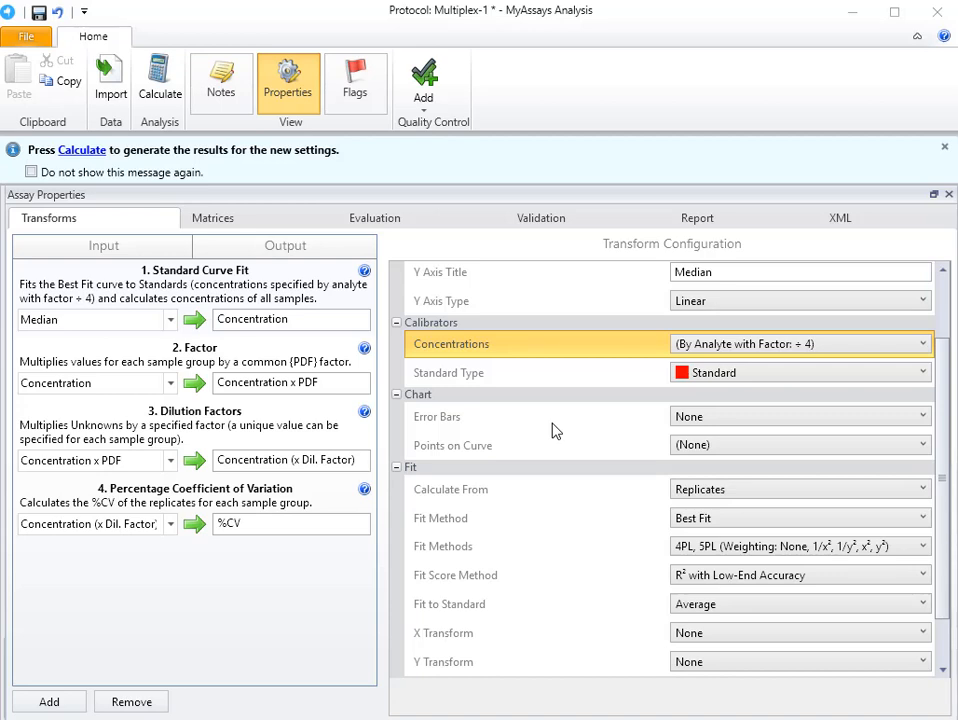
- Review the standard curve's points on curve, fit method, fit score method and quantification limit settings
{"action": "left_click", "coordinate": [740, 450]}
{"action": "left_click", "coordinate": [740, 450]}
{"action": "left_click", "coordinate": [740, 450]}
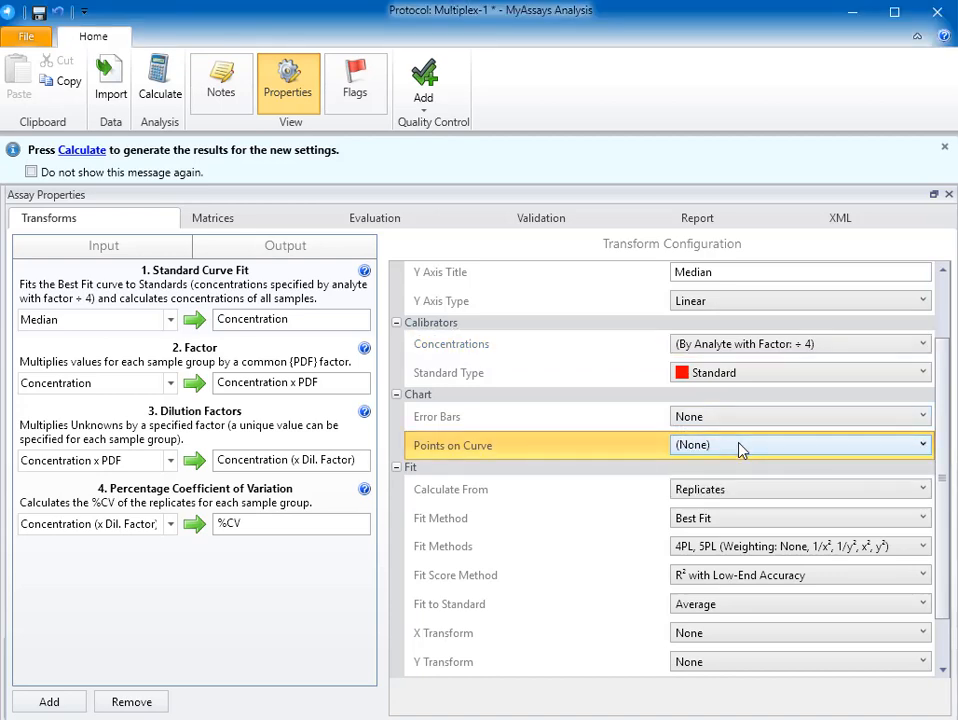
{"action": "scroll", "coordinate": [740, 500], "scroll_direction": "down", "scroll_amount": 1}
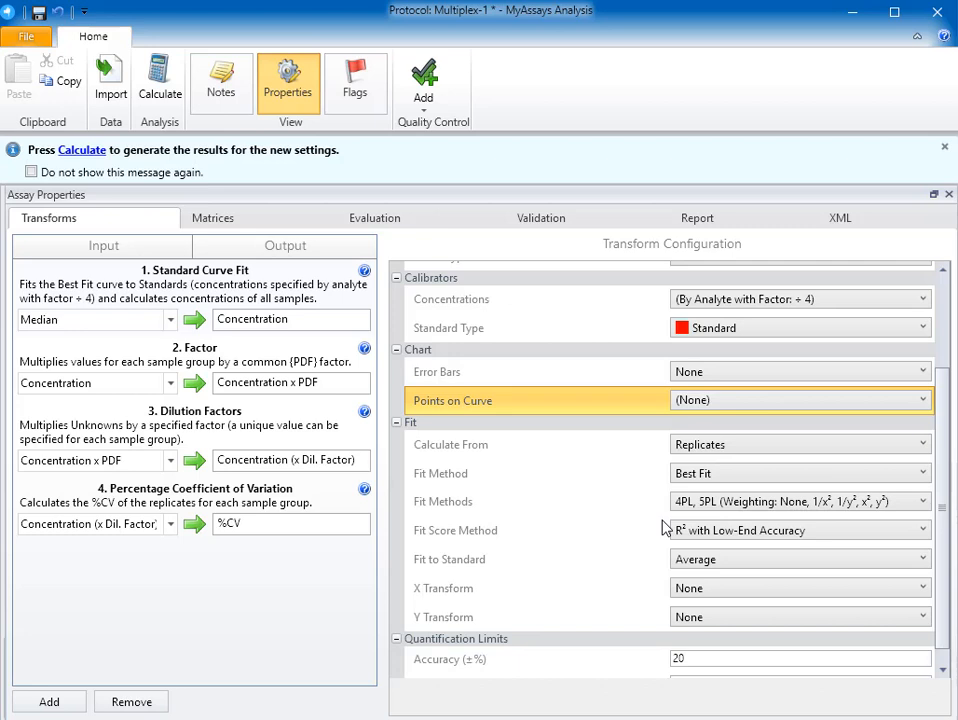
{"action": "left_click", "coordinate": [731, 476]}
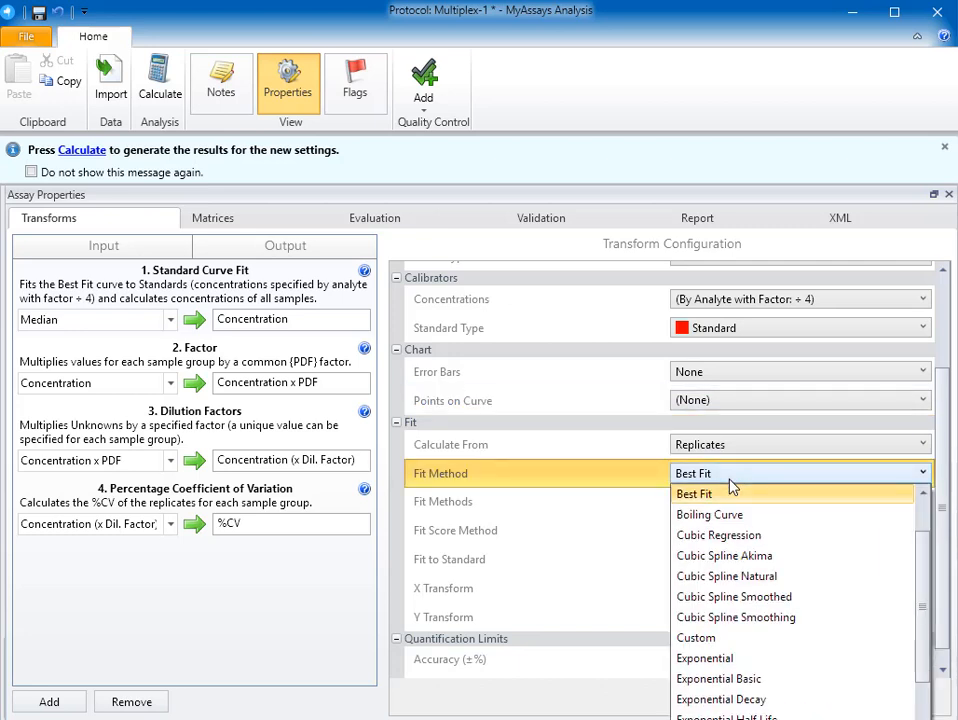
{"action": "left_click", "coordinate": [731, 486]}
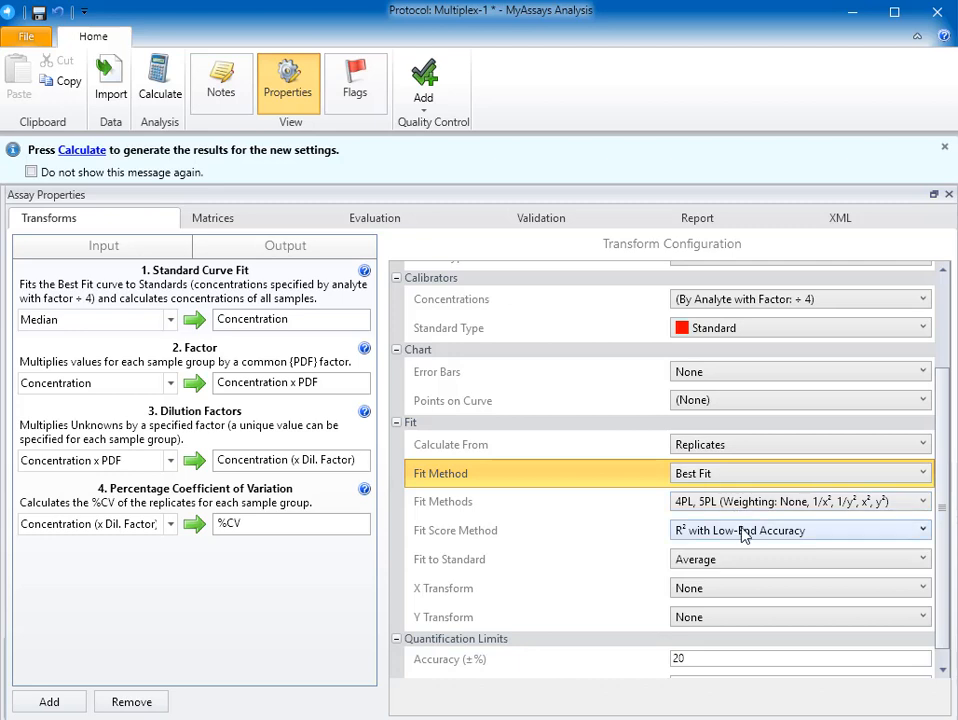
{"action": "left_click", "coordinate": [803, 537]}
{"action": "left_click", "coordinate": [803, 537]}
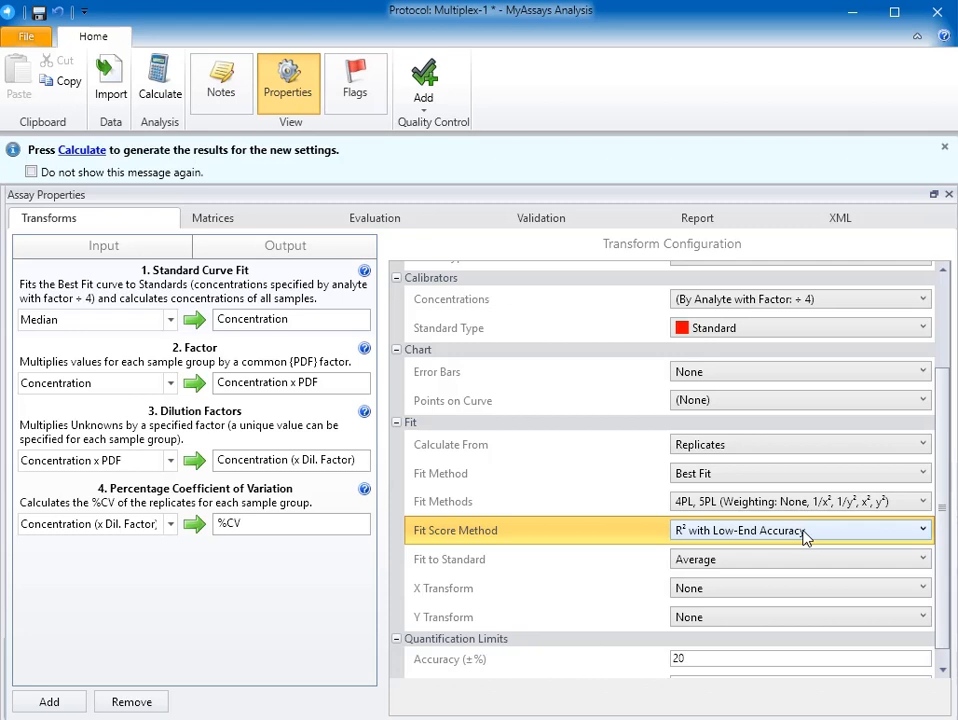
{"action": "scroll", "coordinate": [617, 657], "scroll_direction": "down", "scroll_amount": 1}
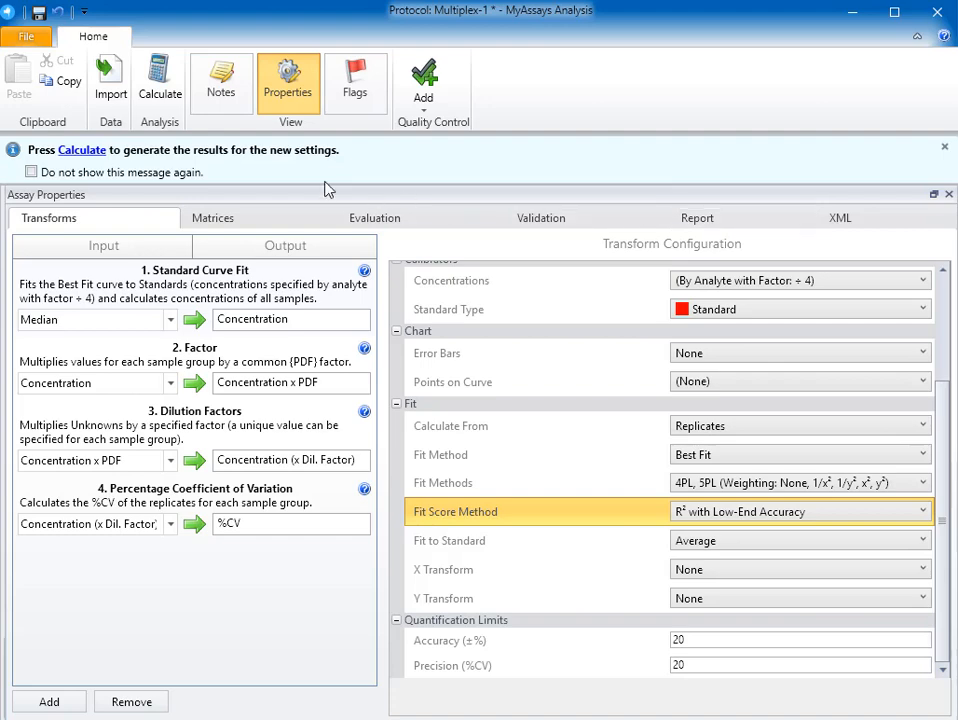
- Calculate the multiplex results with the new settings
{"action": "left_click", "coordinate": [160, 88]}
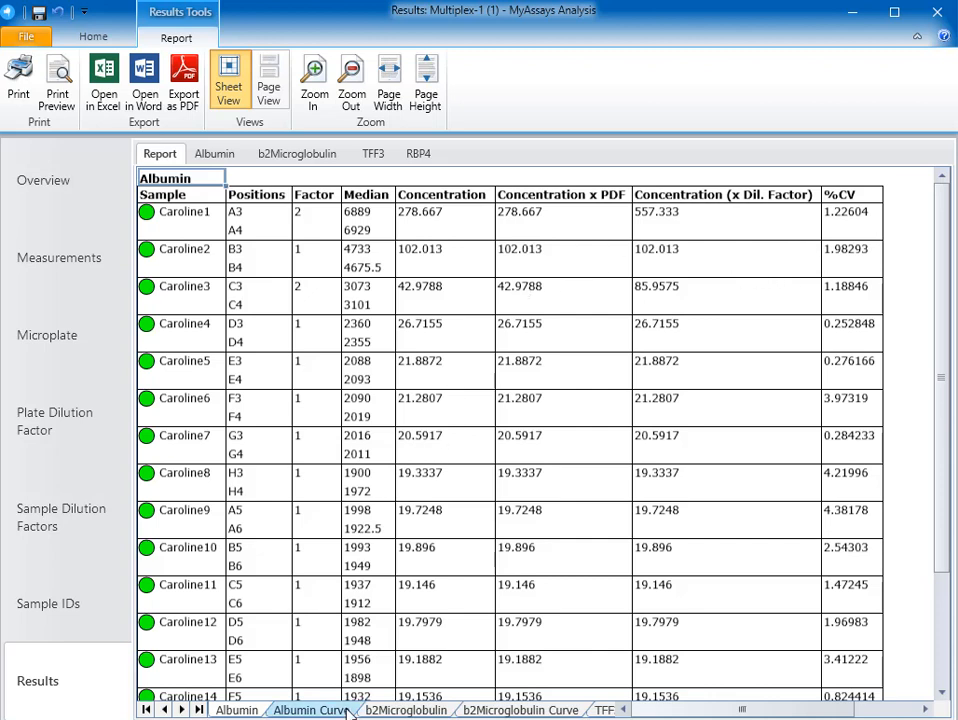
- Review the Albumin curve report's plot, limits, coefficients, goodness measures, calibrator table and fit method ranking, then open the separate Albumin curve chart
{"action": "left_click", "coordinate": [309, 710]}
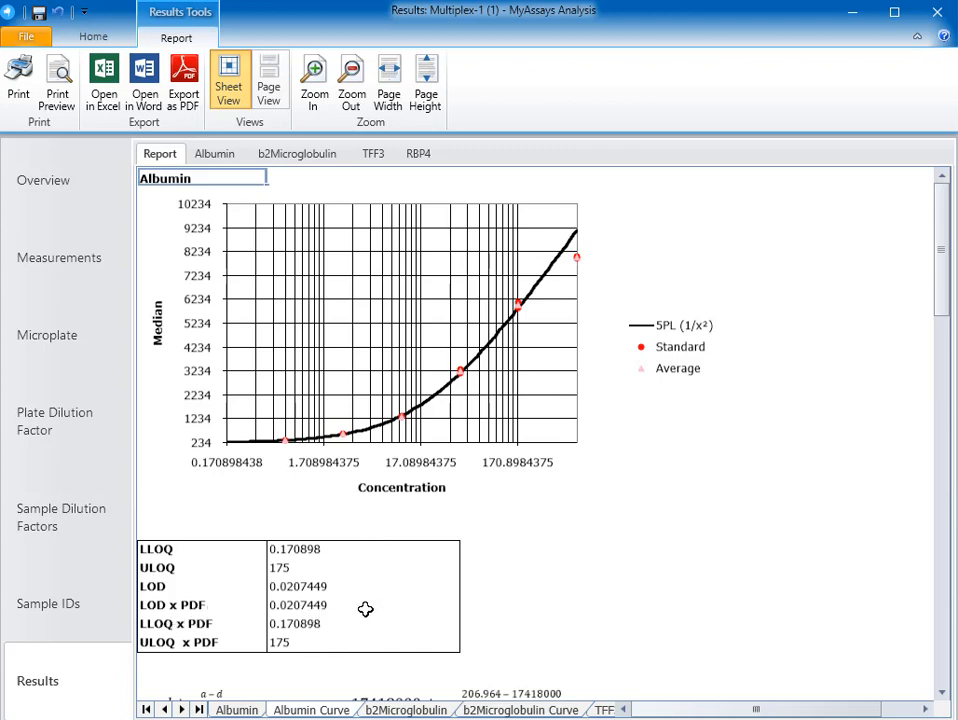
{"action": "scroll", "coordinate": [363, 609], "scroll_direction": "down", "scroll_amount": 5}
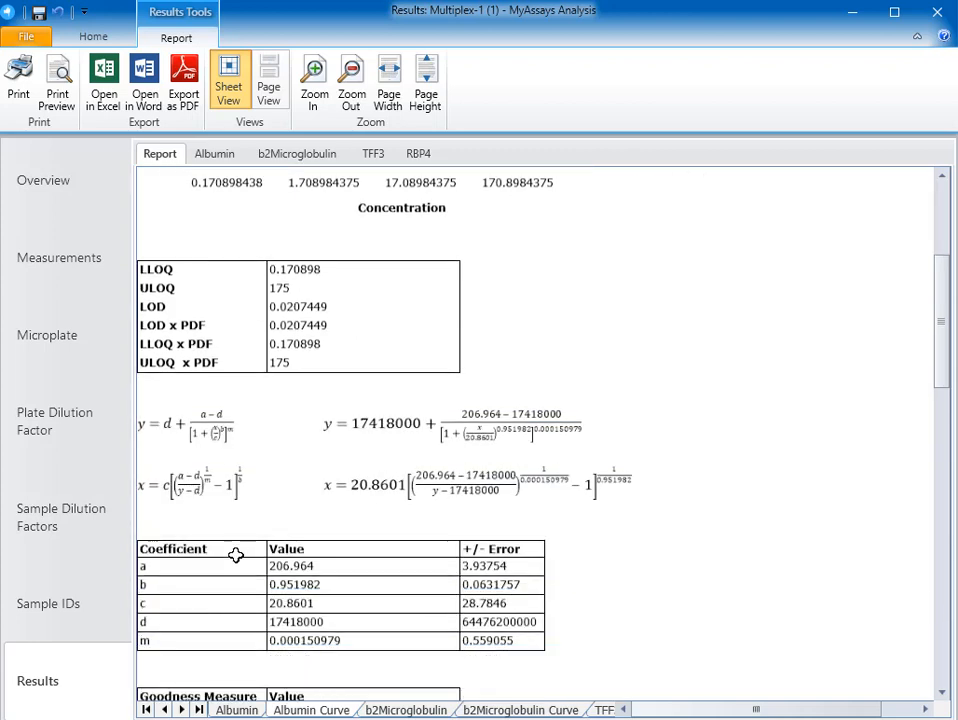
{"action": "scroll", "coordinate": [331, 605], "scroll_direction": "down", "scroll_amount": 4}
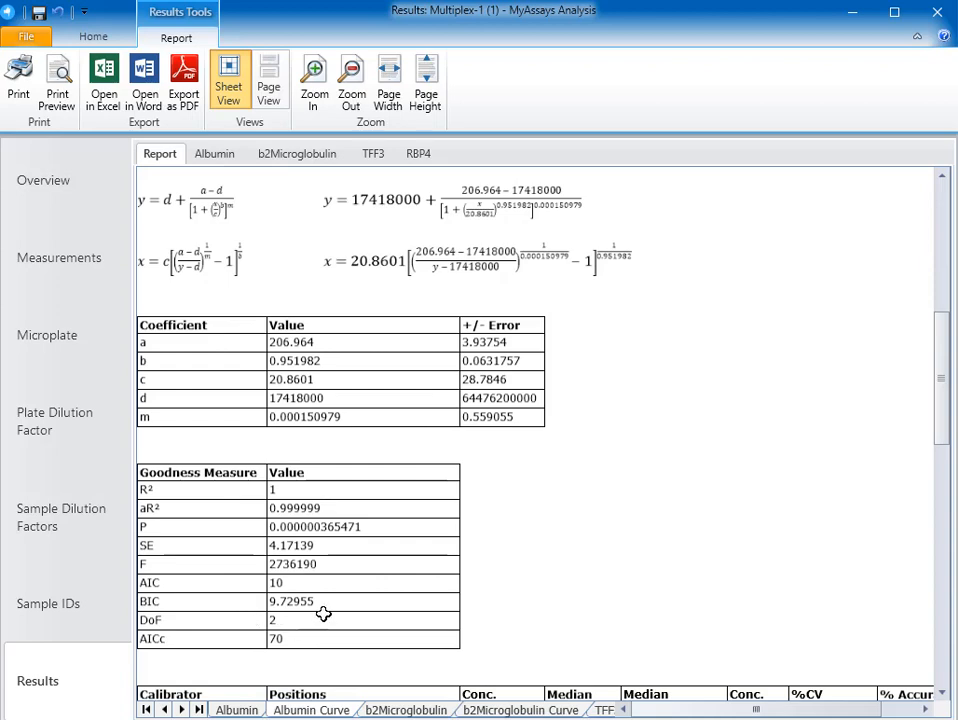
{"action": "scroll", "coordinate": [375, 519], "scroll_direction": "down", "scroll_amount": 5}
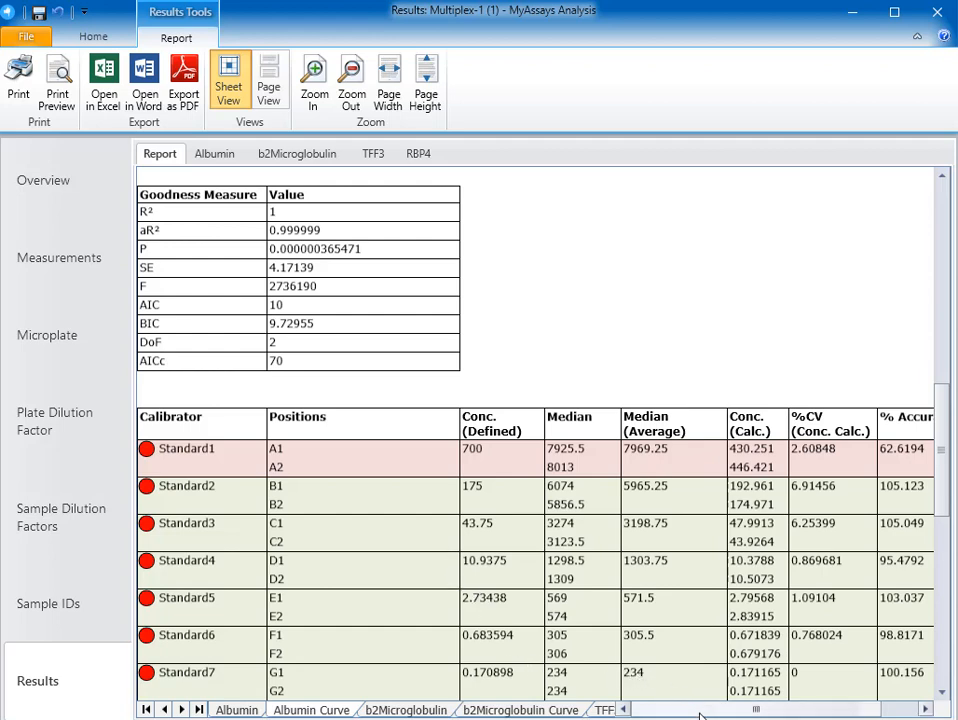
{"action": "mouse_move", "coordinate": [705, 712]}
{"action": "left_mouse_down"}
{"action": "mouse_move", "coordinate": [727, 712]}
{"action": "mouse_move", "coordinate": [704, 711]}
{"action": "left_mouse_up"}
{"action": "scroll", "coordinate": [837, 543], "scroll_direction": "down", "scroll_amount": 1}
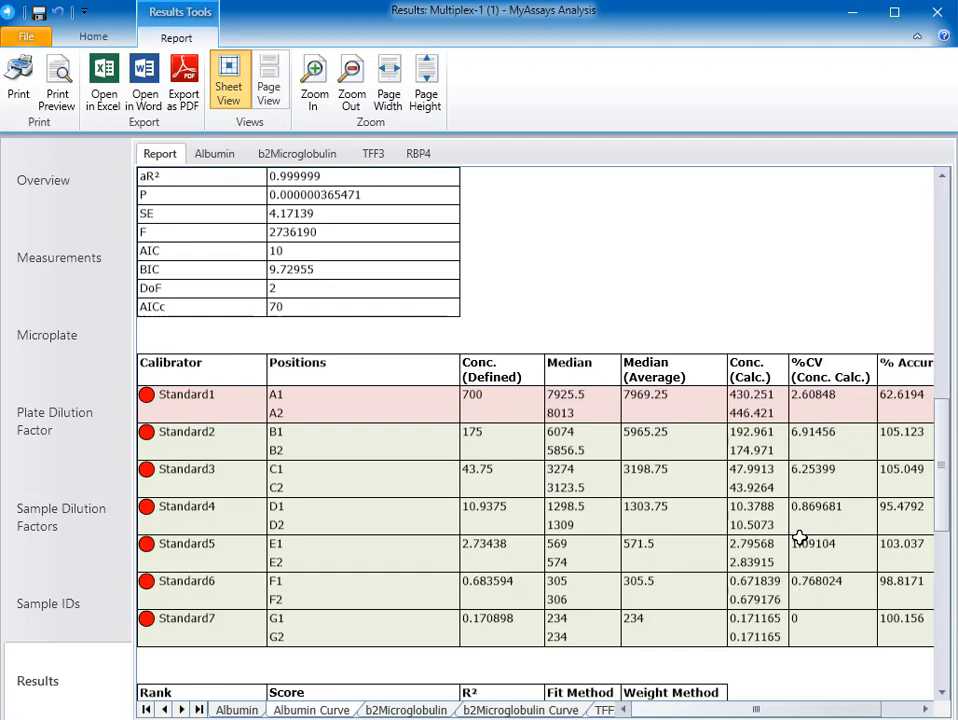
{"action": "scroll", "coordinate": [721, 492], "scroll_direction": "down", "scroll_amount": 5}
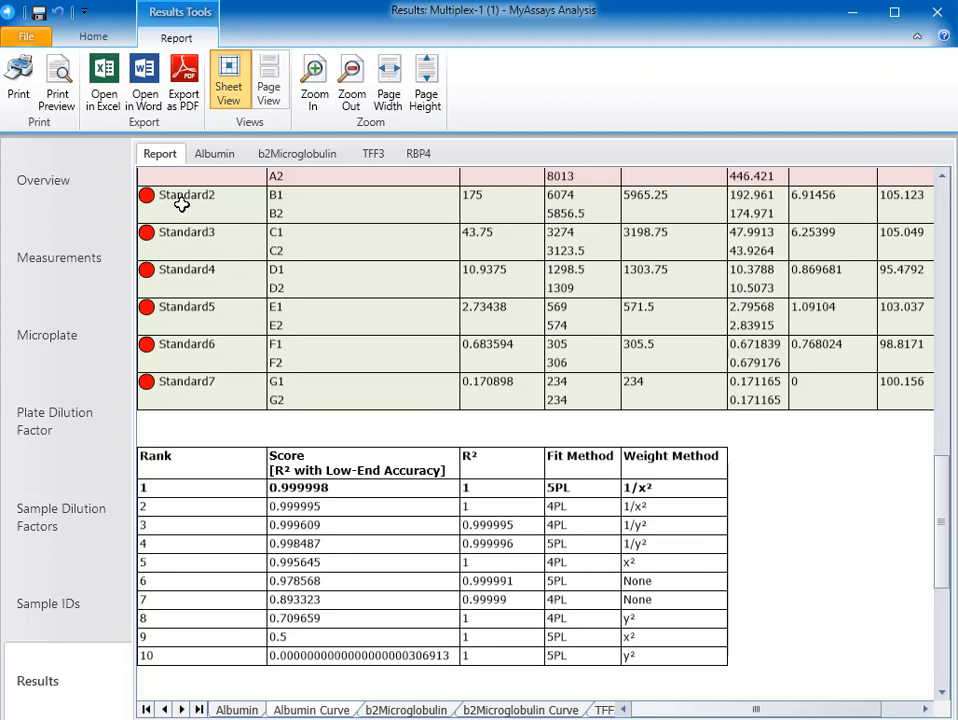
{"action": "left_click", "coordinate": [230, 160]}
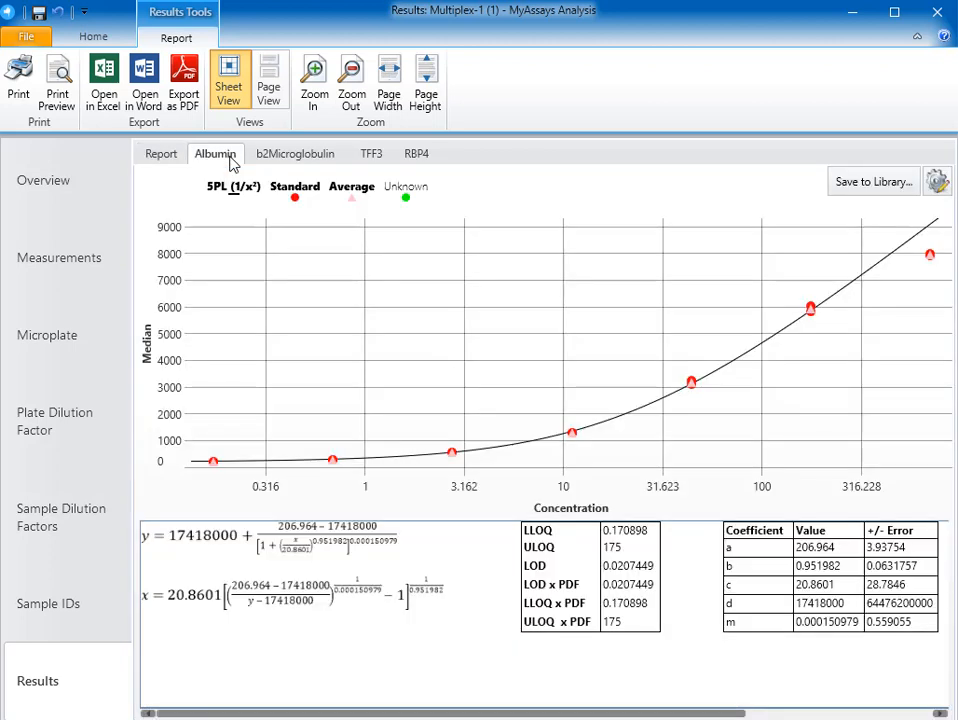